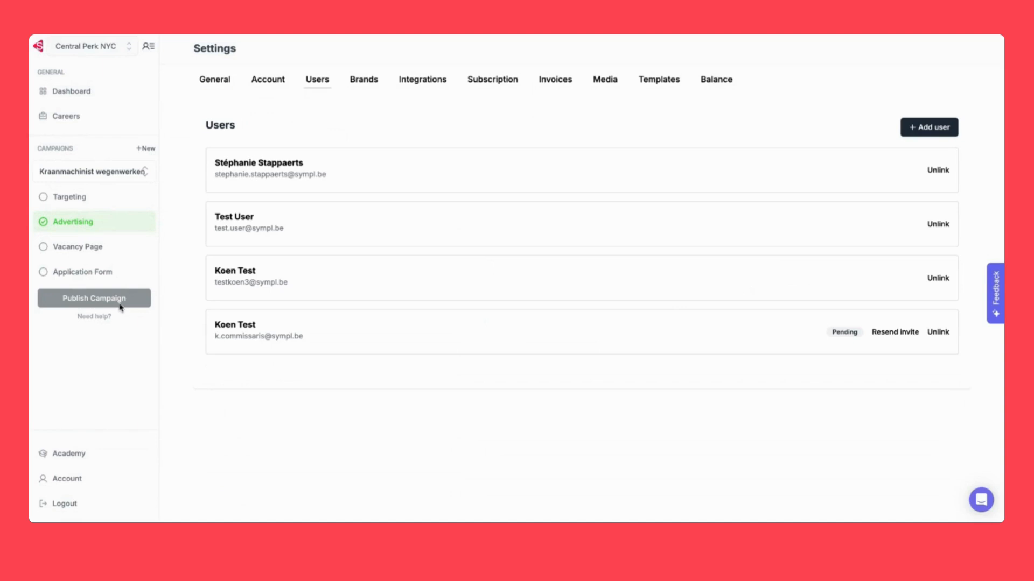
Add a new user with their first name, last name, e-mail address and the Marketeer function
click(930, 133)
click(440, 248)
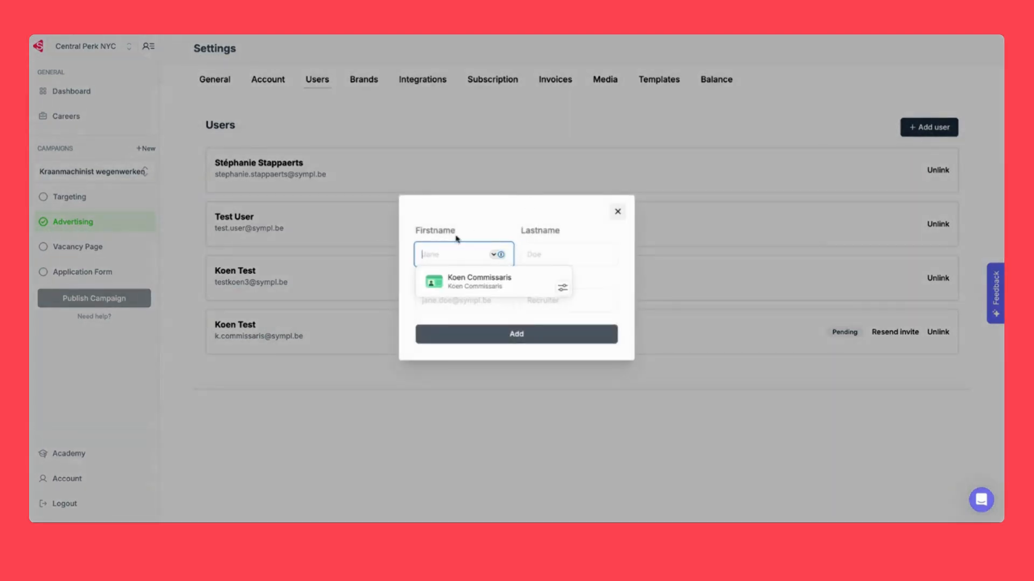
click(470, 222)
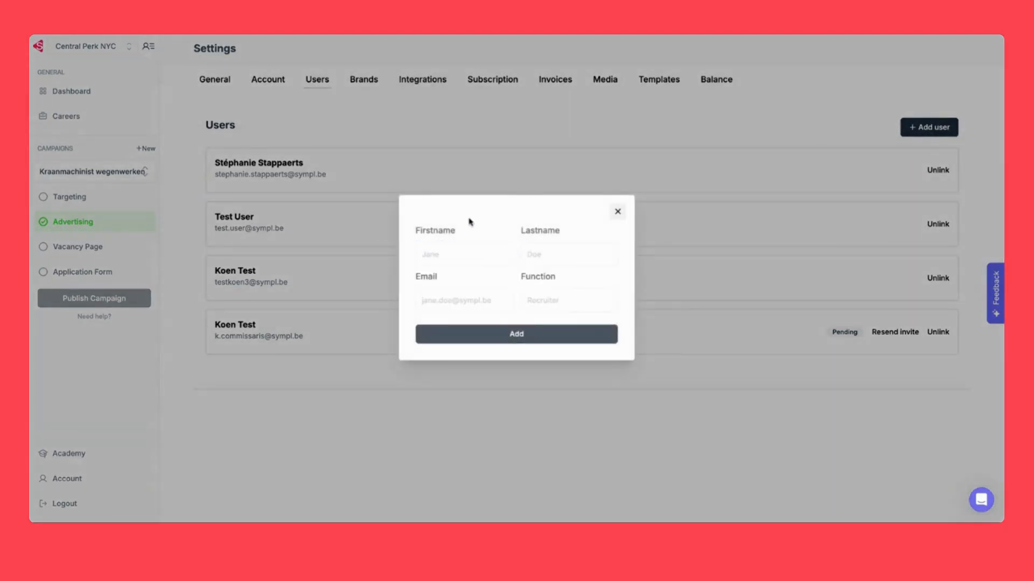
click(454, 248)
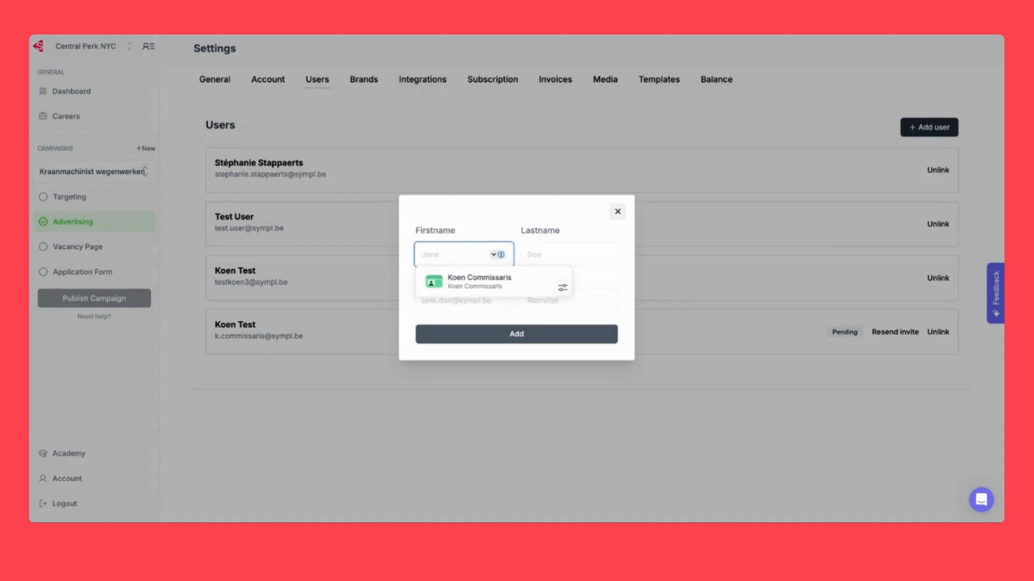
text(John)
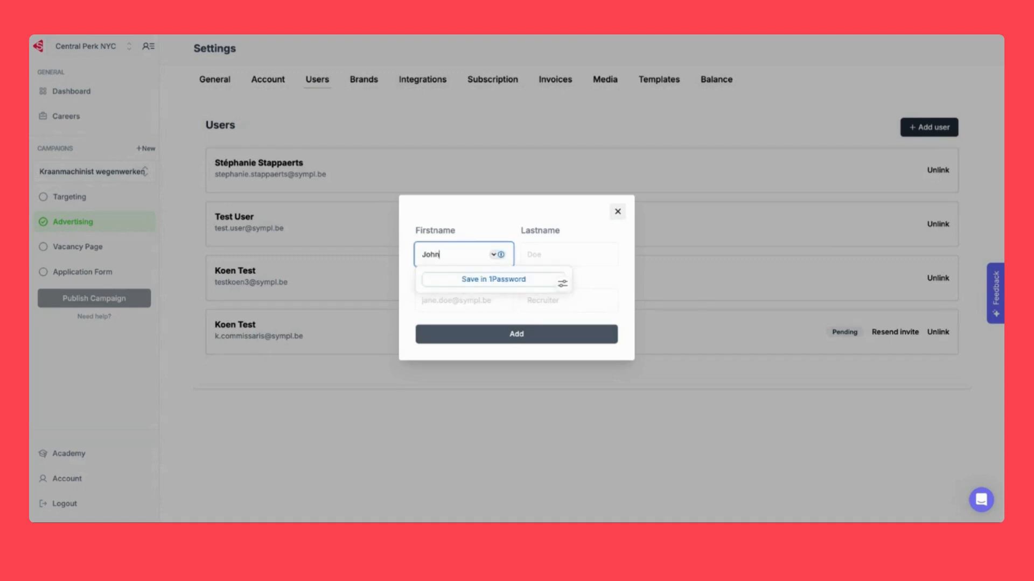
key(Tab)
text(Doe)
click(446, 299)
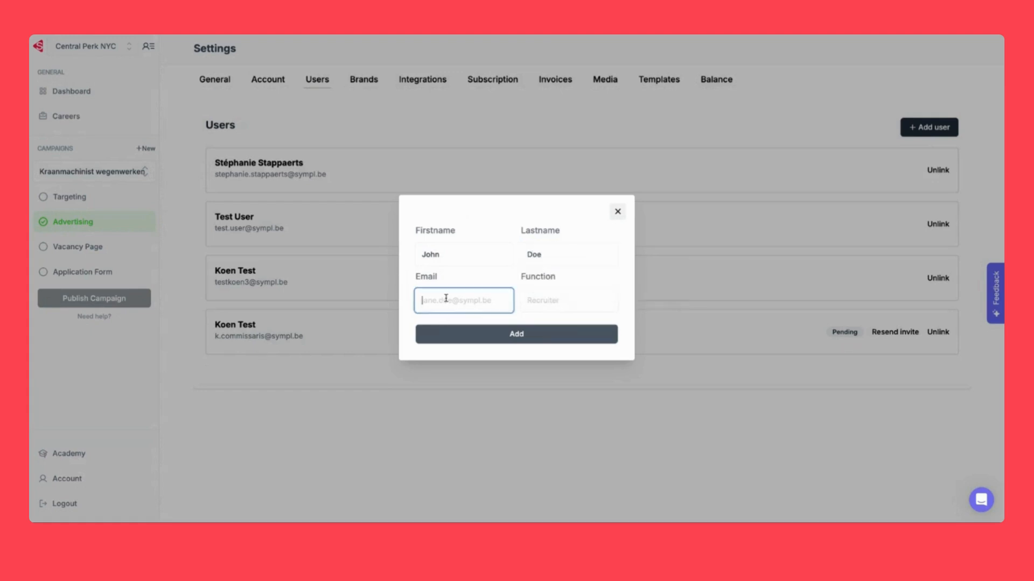
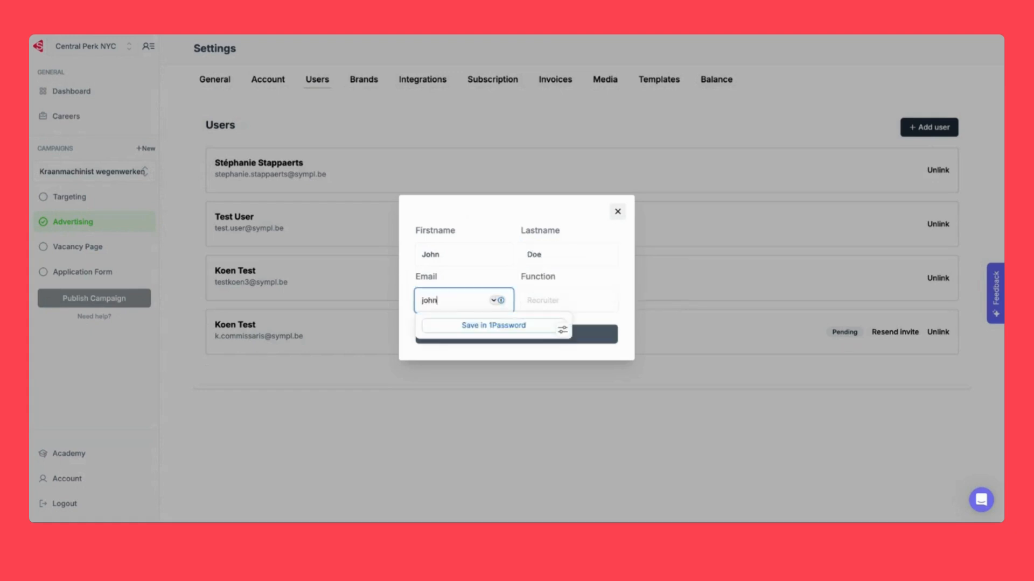
key(Tab)
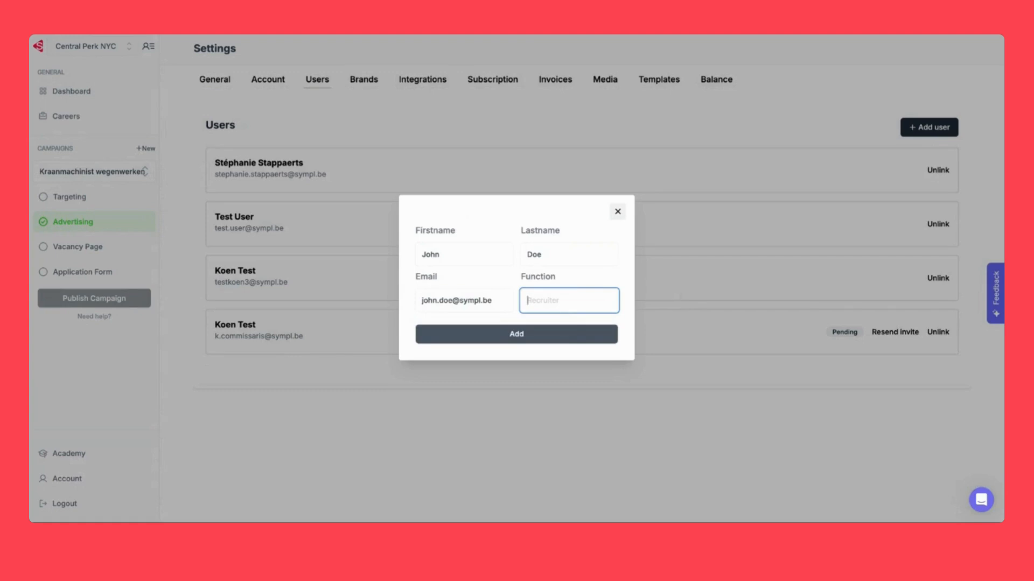
text(Marketeer)
click(494, 334)
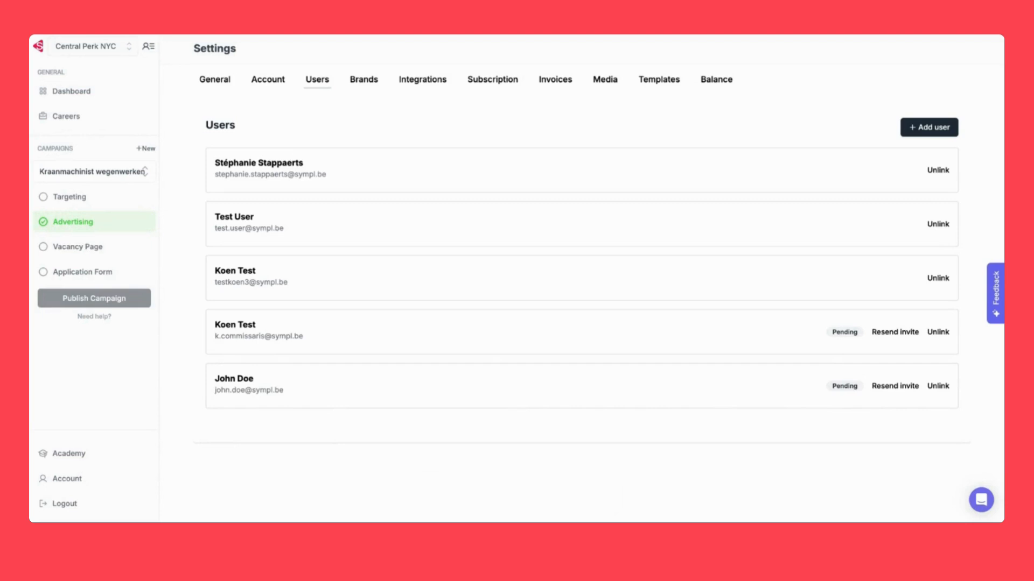
Resend the new user's invitation, then unlink the older pending user from the account
click(896, 387)
click(942, 336)
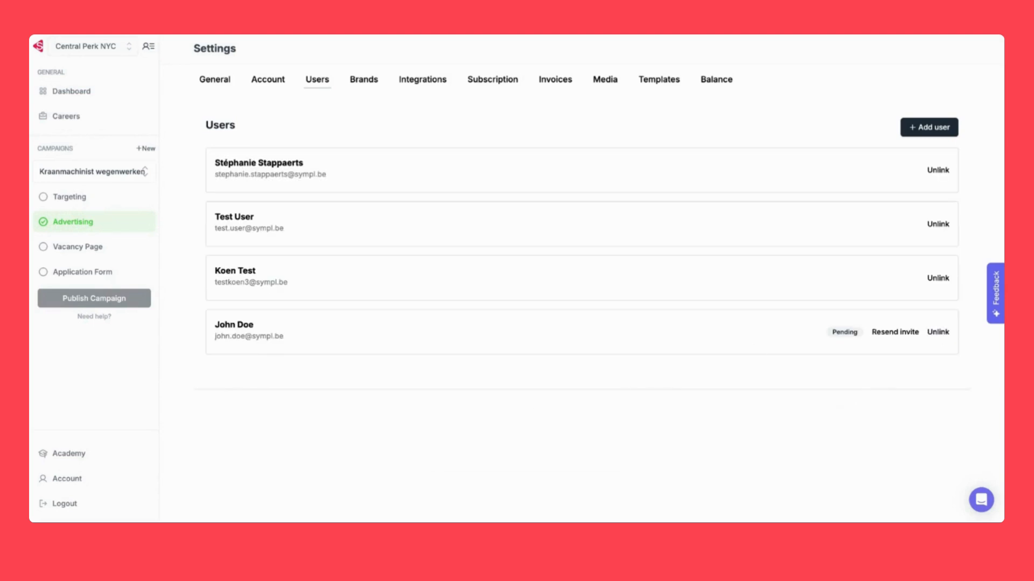
click(353, 82)
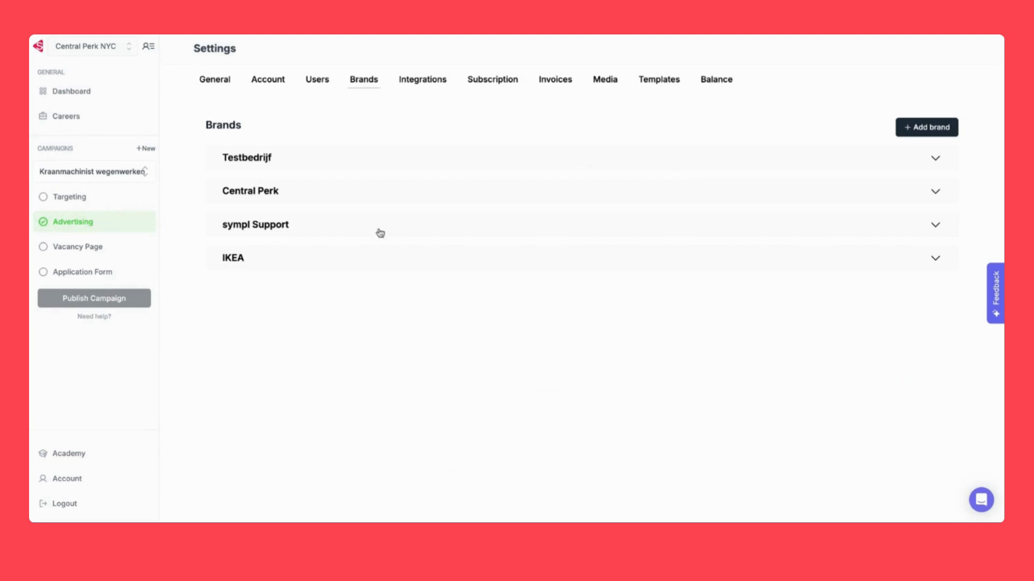
Open the Add brand dialog from the Brands settings list
click(935, 130)
Create a brand named 'IKEA Belgium' and expand its settings row
click(520, 271)
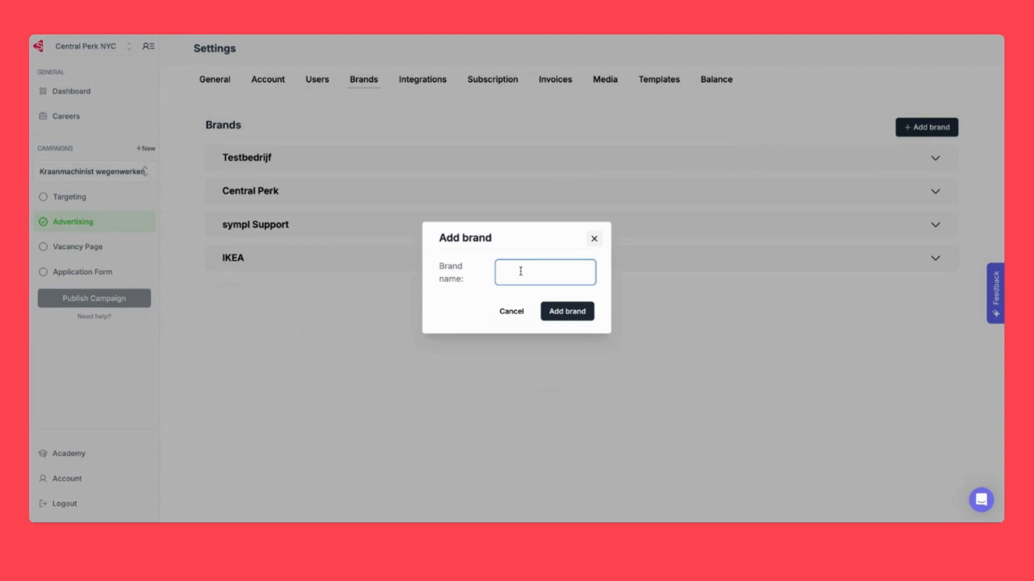
text(IKEA BELGI)
key(BackSpace)
key(BackSpace)
key(BackSpace)
text(G)
key(BackSpace)
key(BackSpace)
text(elgium)
click(570, 317)
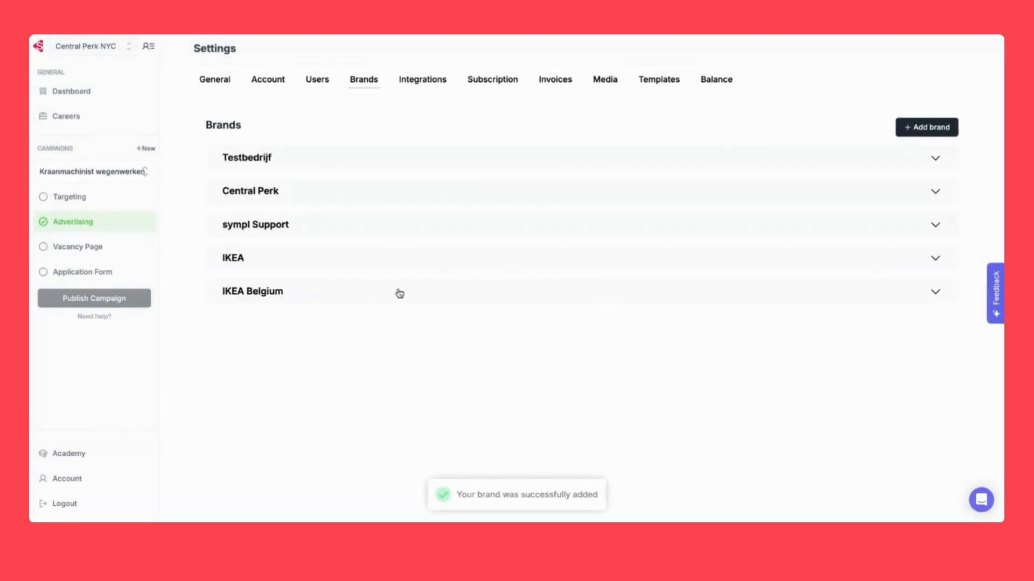
click(336, 295)
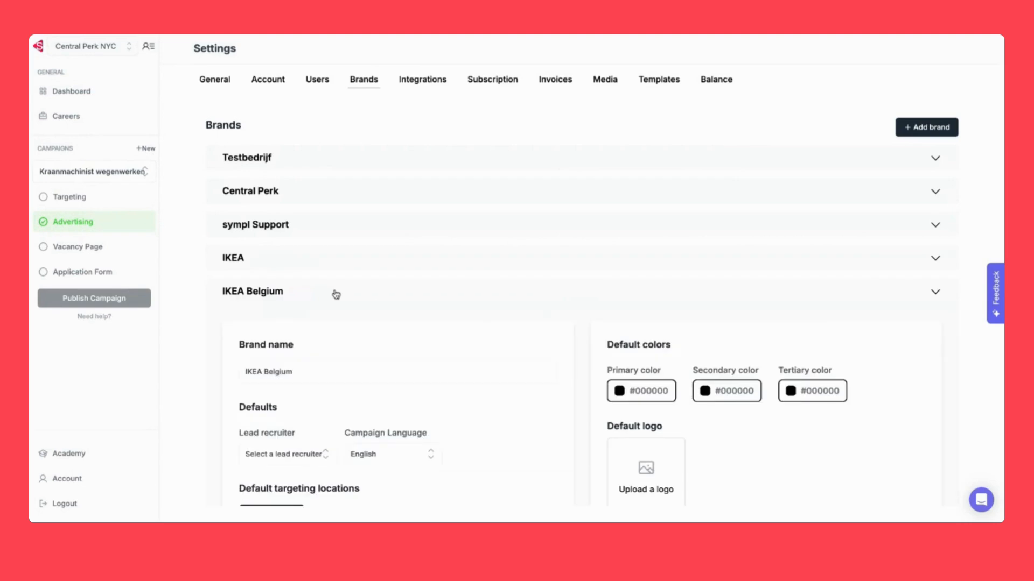
scroll(480, 317, down, 4)
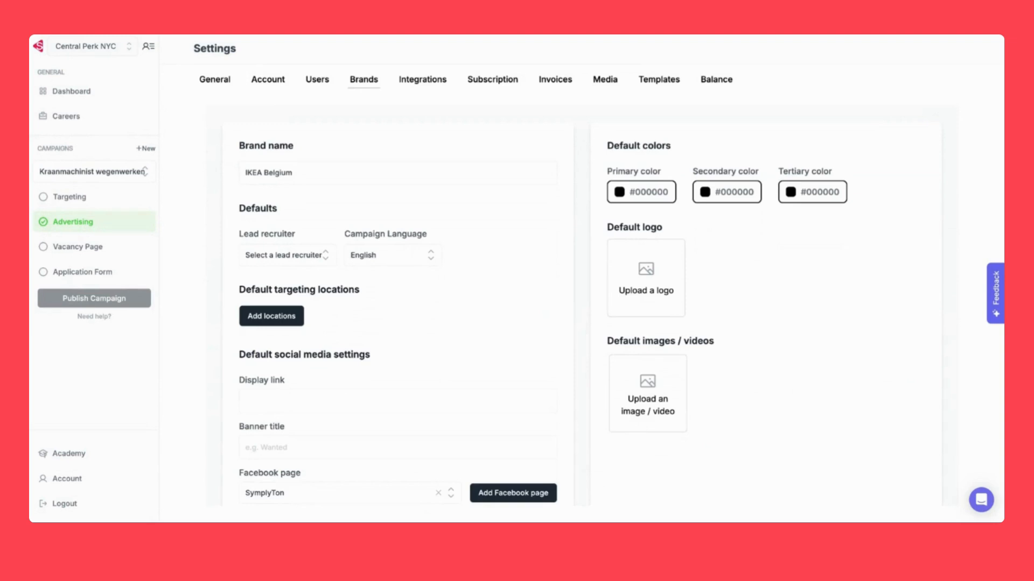
scroll(423, 318, down, 1)
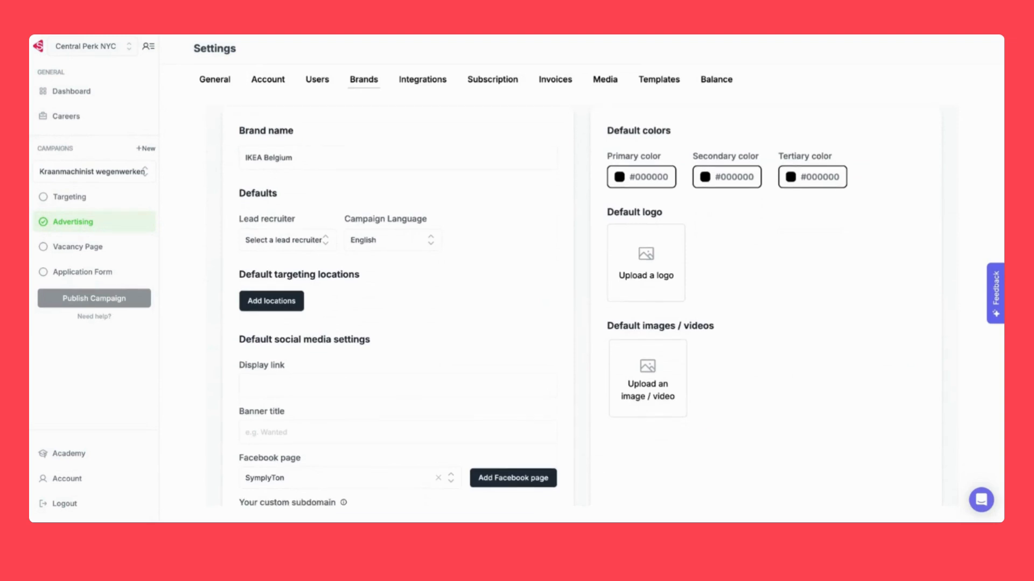
scroll(404, 274, down, 1)
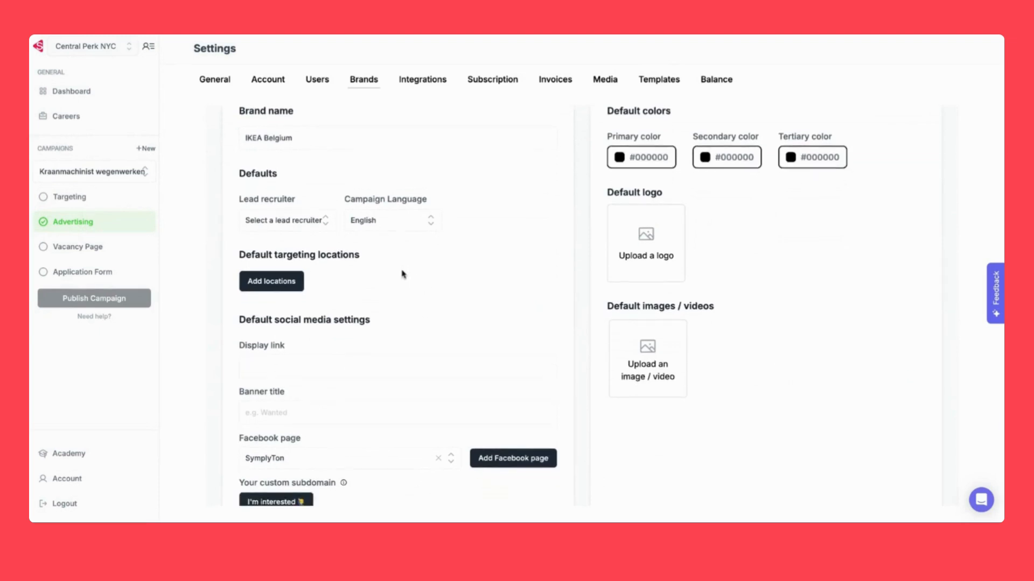
scroll(399, 253, down, 1)
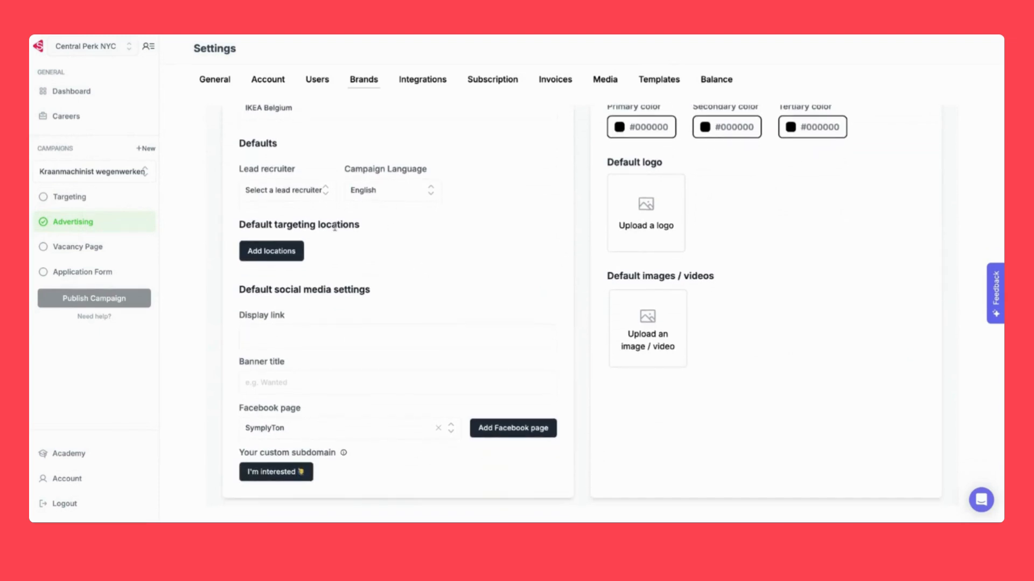
click(309, 193)
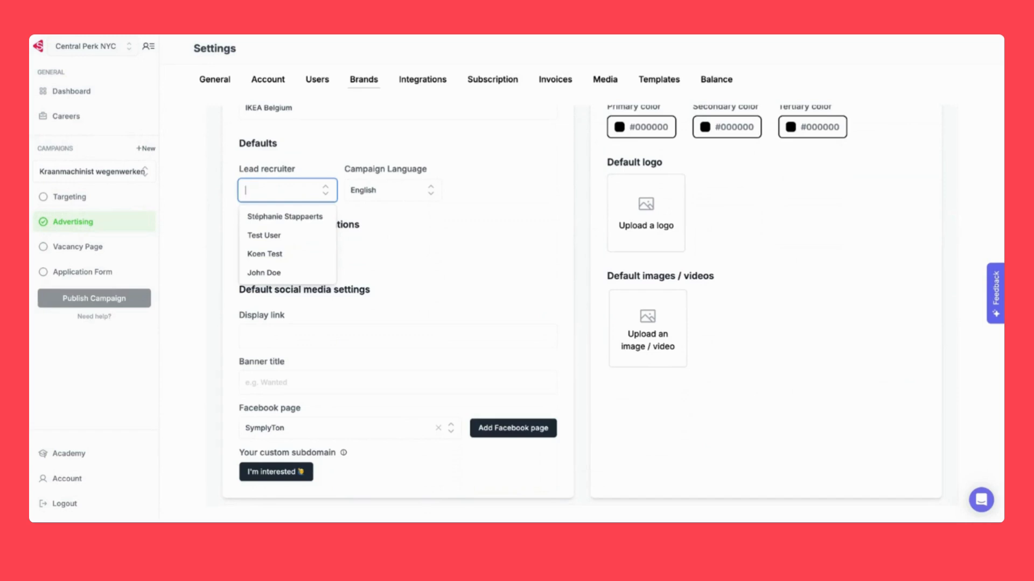
Assign the new user as lead recruiter and keep English as the campaign language
click(275, 272)
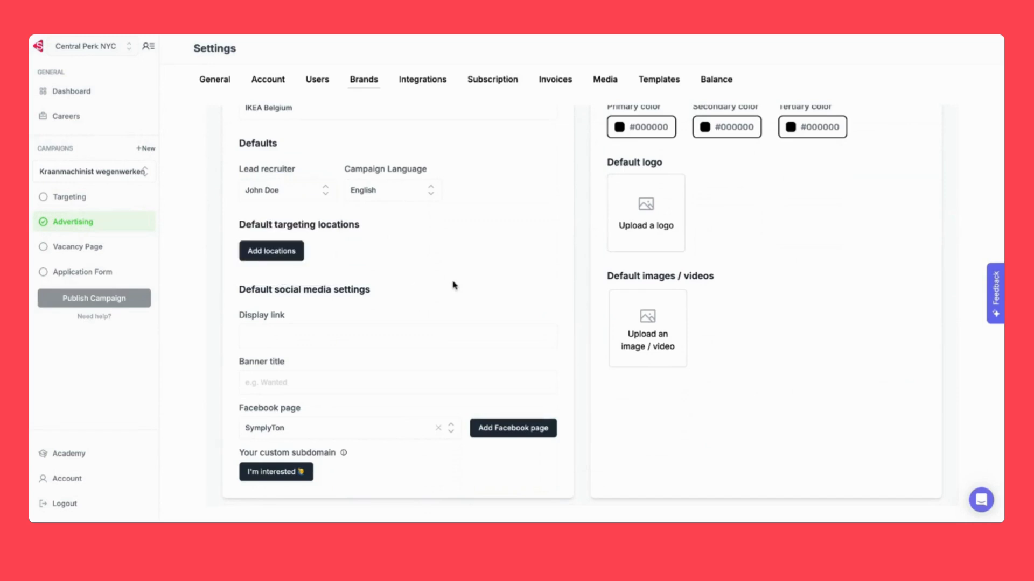
scroll(455, 286, up, 2)
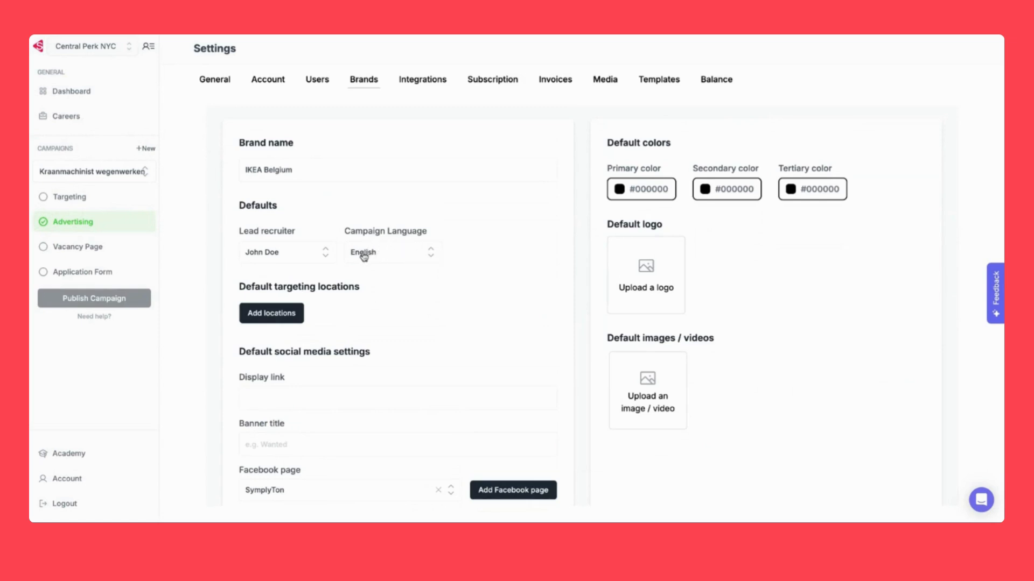
click(415, 261)
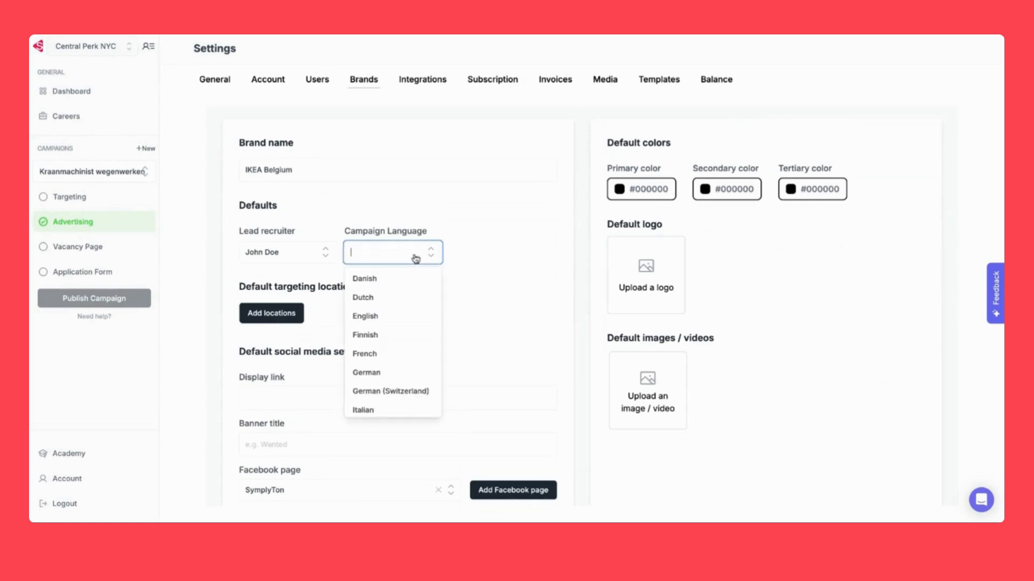
click(505, 304)
scroll(505, 304, down, 2)
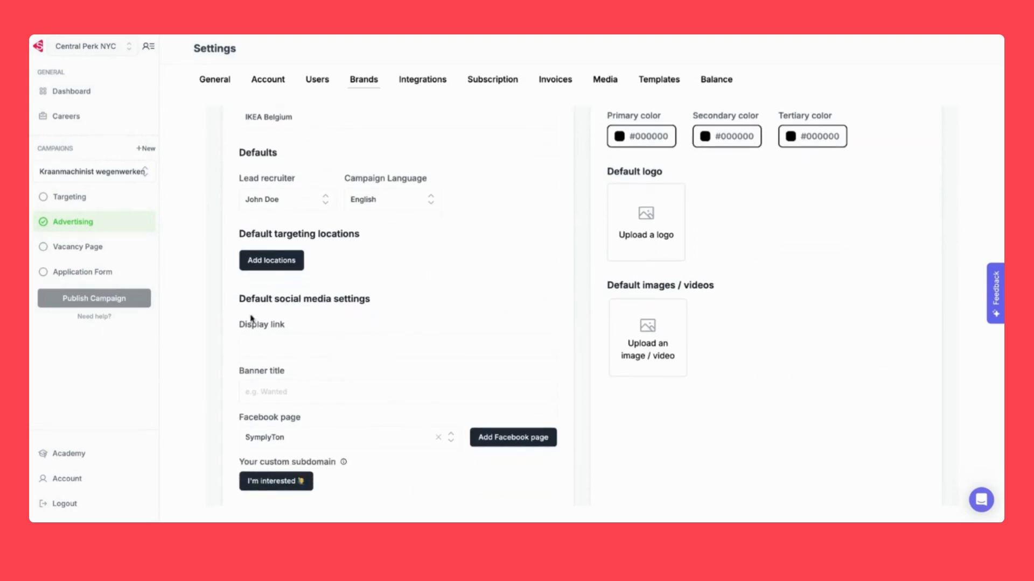
click(268, 267)
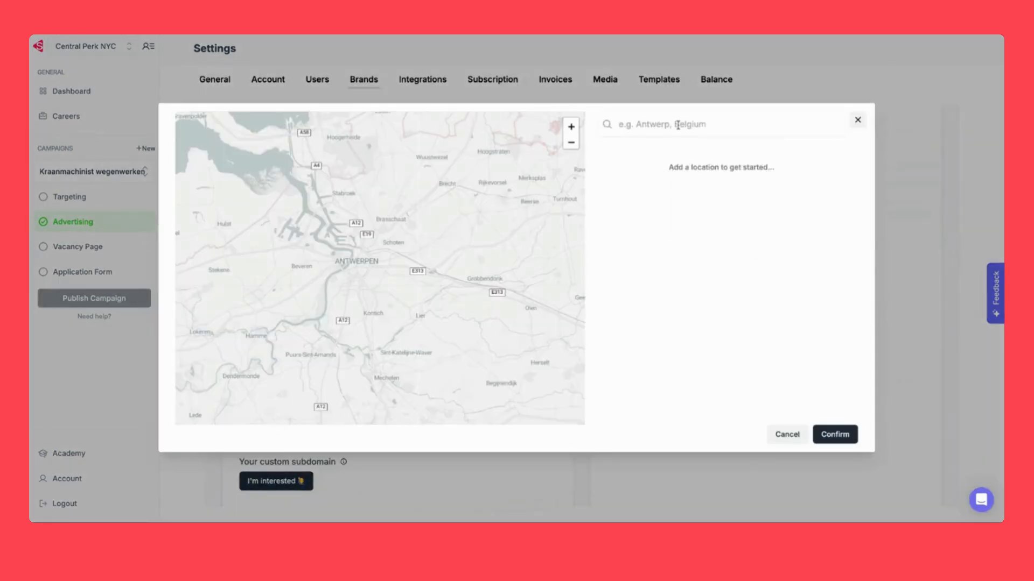
Add Brussels, Belgium with a 20 km radius as the default targeting location
click(678, 125)
text(B)
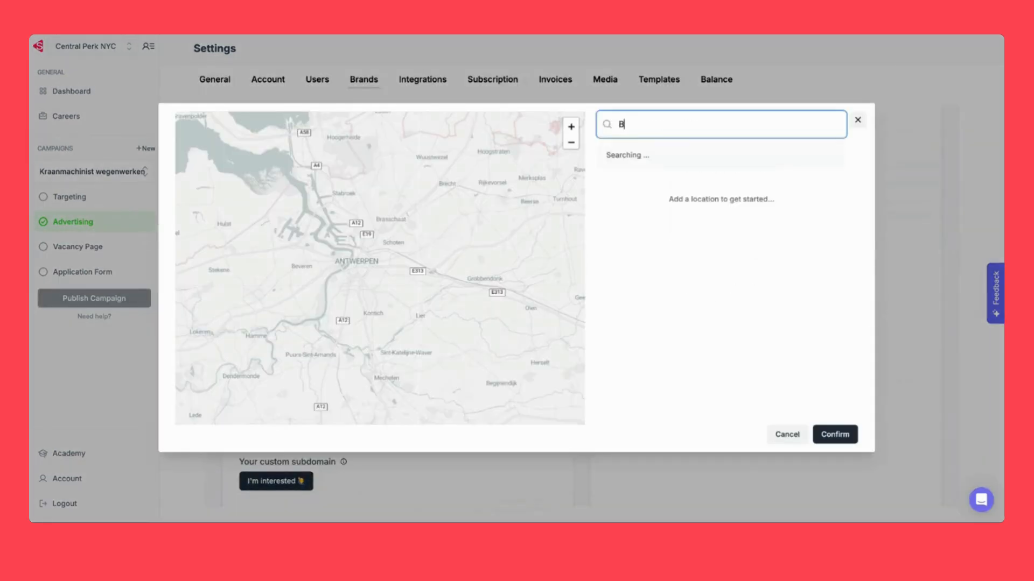
text(russels)
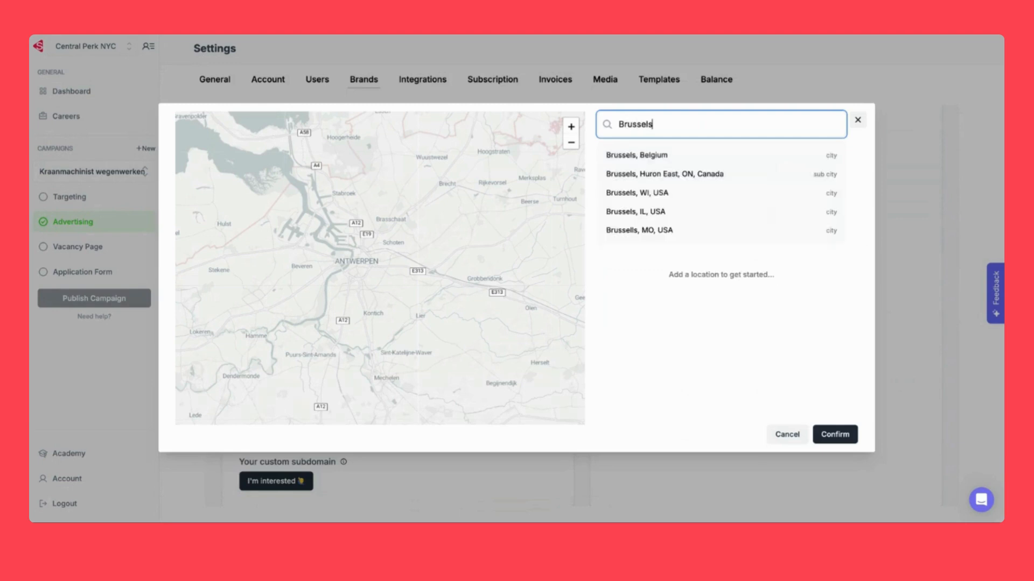
click(686, 155)
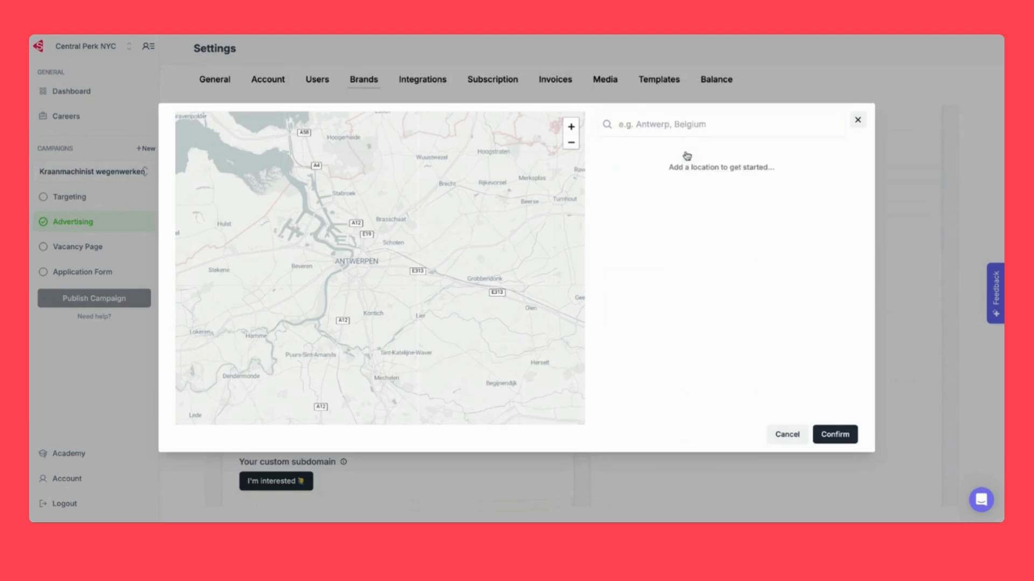
click(835, 434)
scroll(387, 330, down, 1)
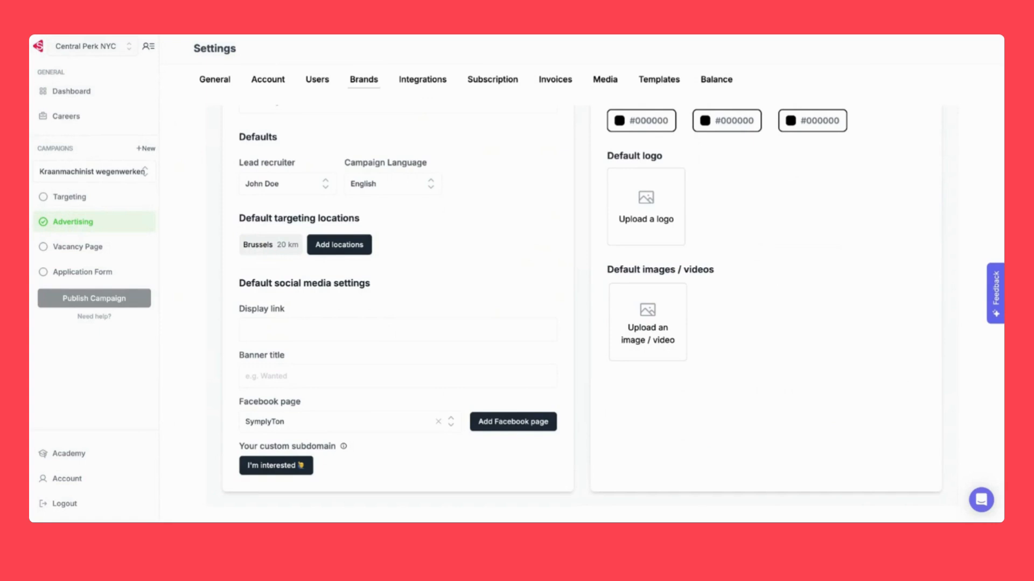
Enter 'ikea-belgium.be' as the brand's display link, correcting the typo
scroll(582, 305, up, 2)
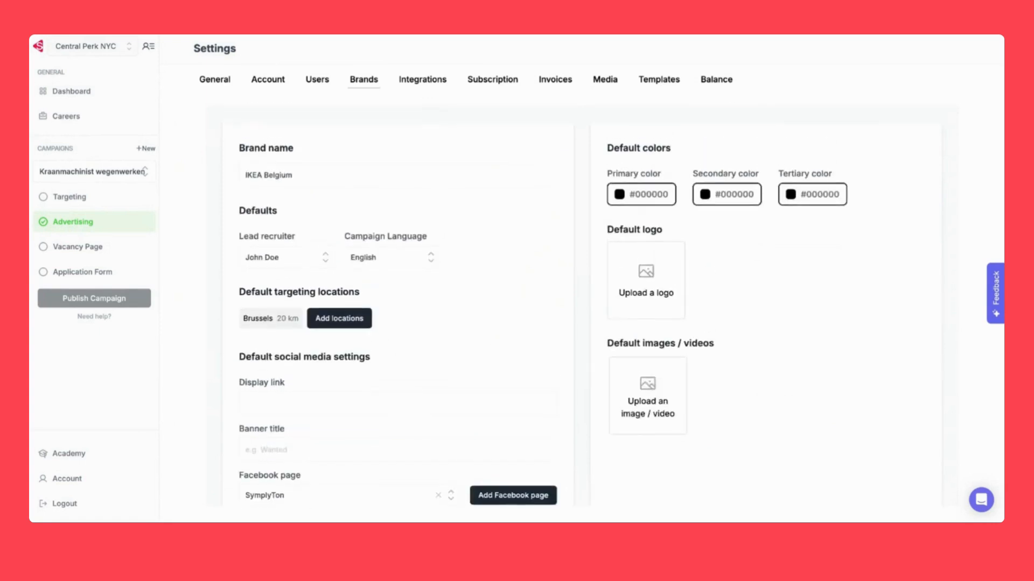
scroll(582, 305, down, 1)
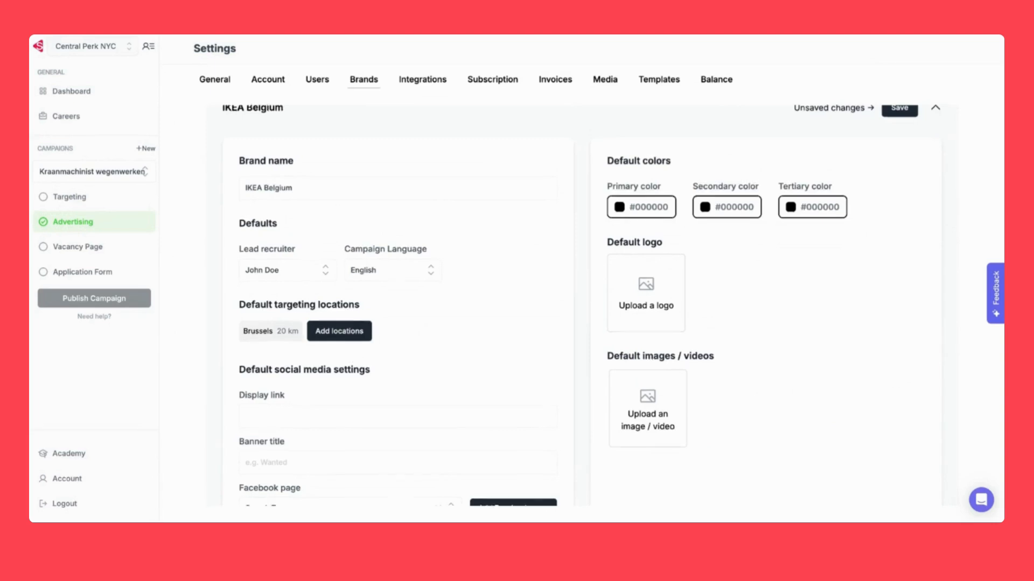
scroll(583, 305, down, 2)
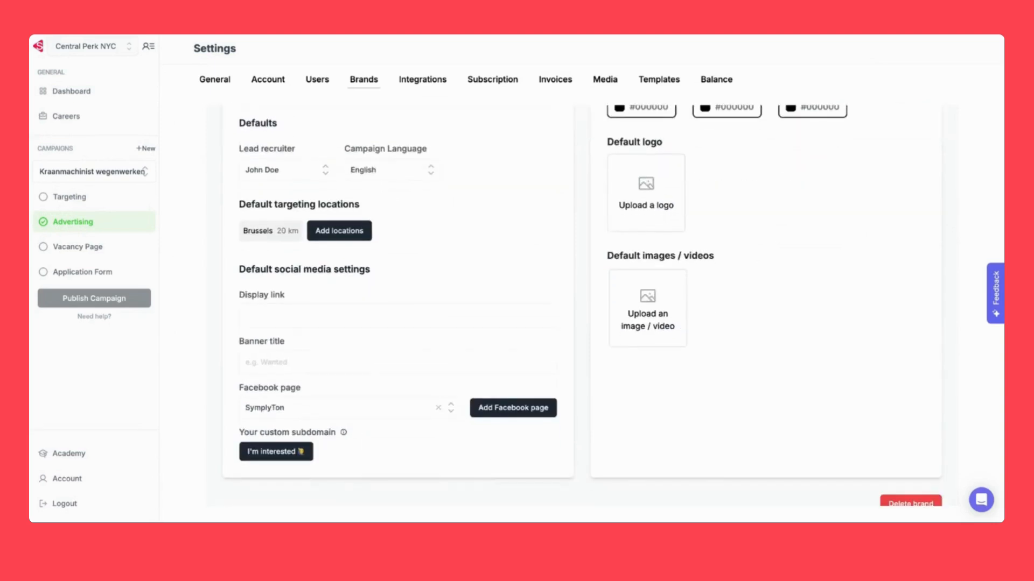
click(363, 314)
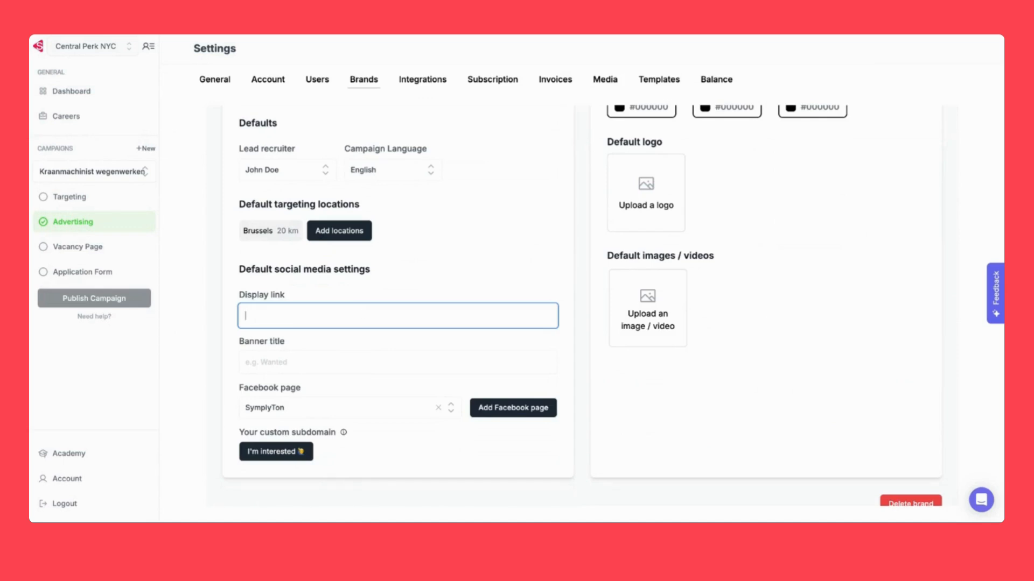
text(ikea-belgium.be)
click(506, 289)
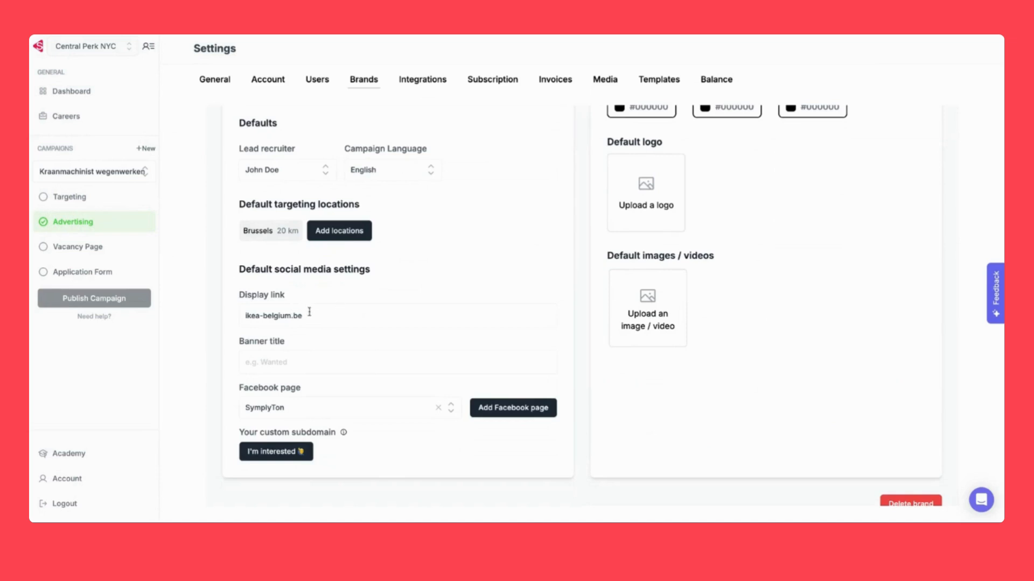
scroll(309, 312, down, 1)
Enter 'VACANCY' as the brand's banner title
click(298, 323)
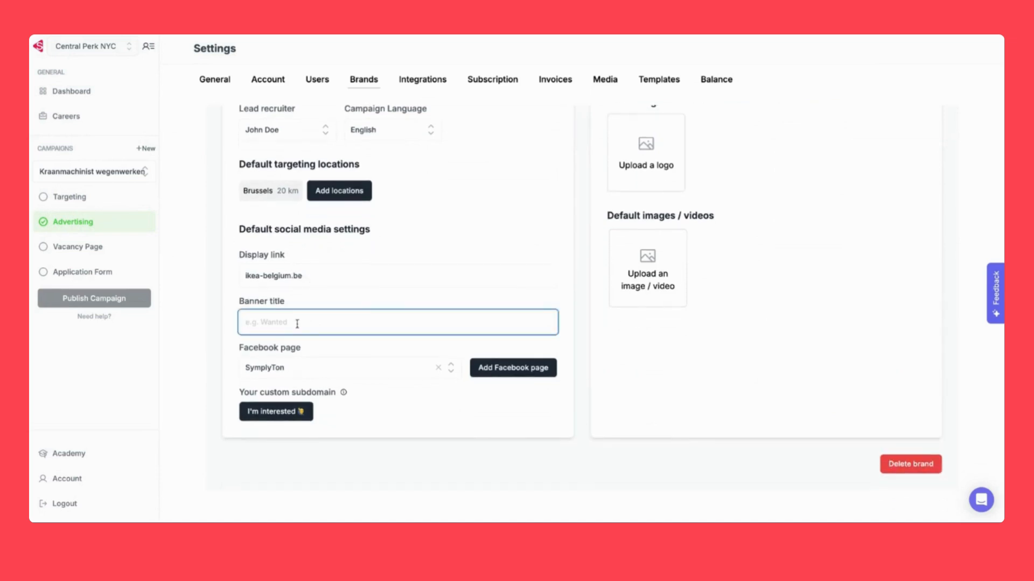
scroll(297, 323, down, 1)
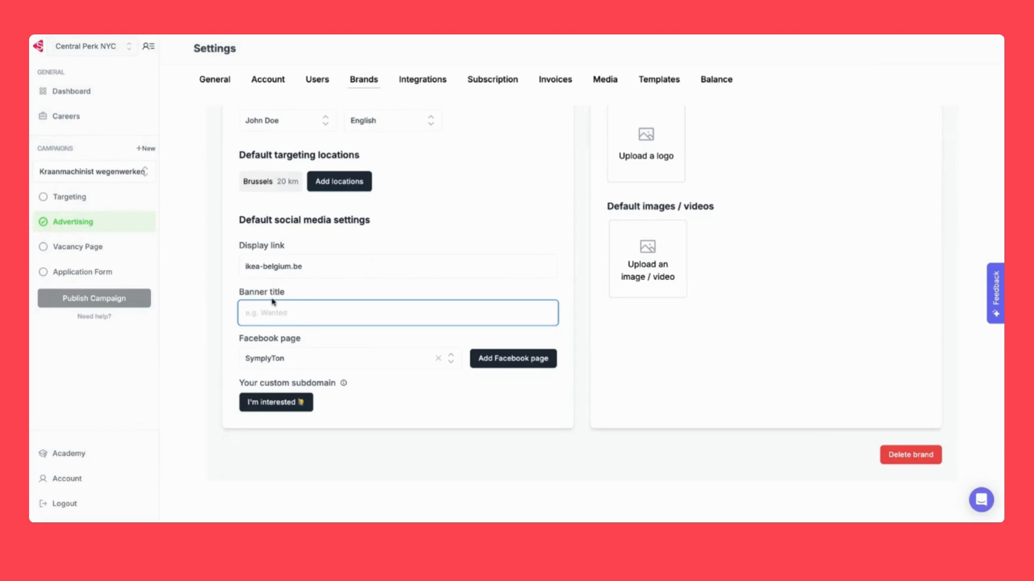
text(VACAN)
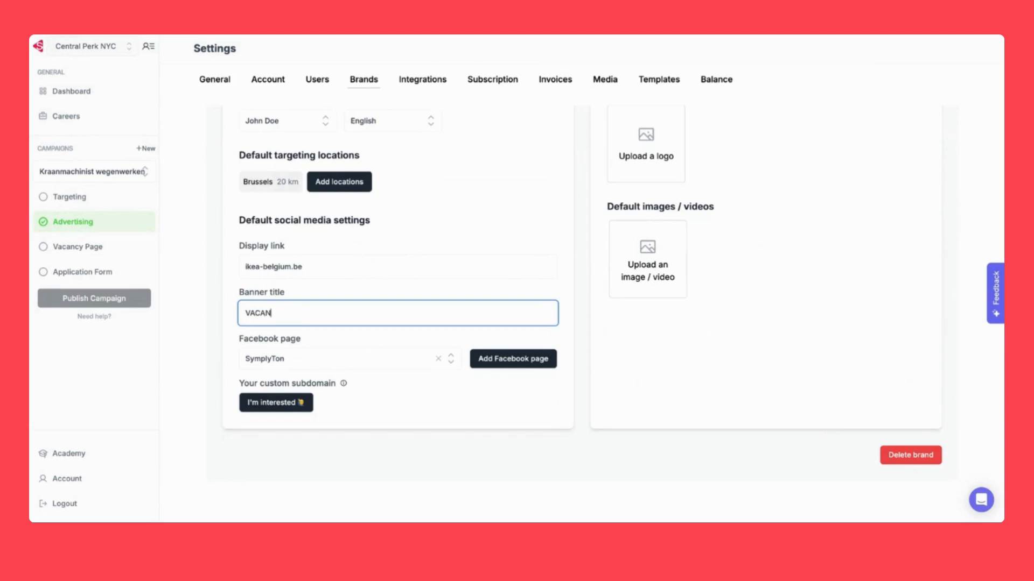
text(CY)
click(326, 296)
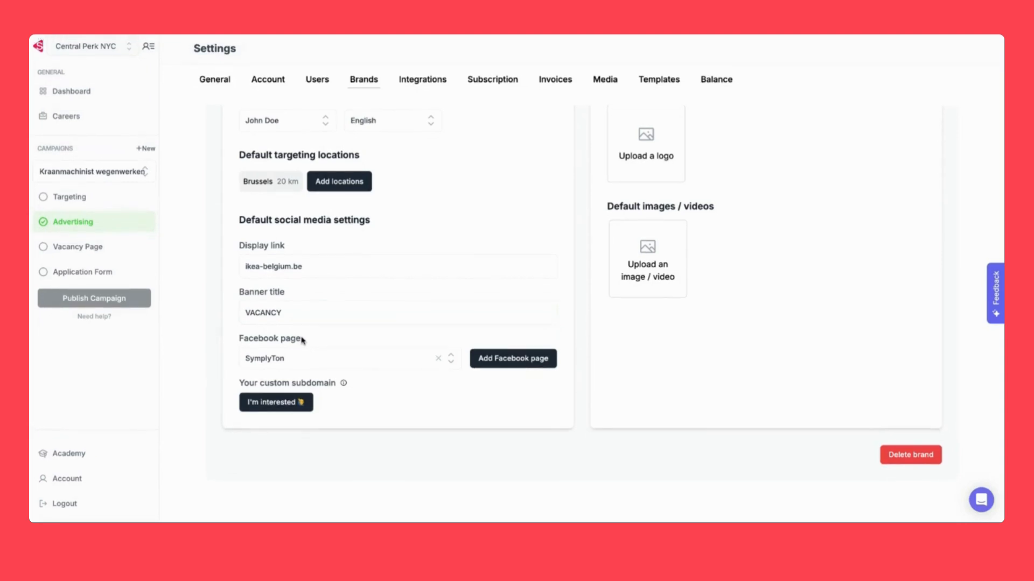
Keep SymplyTon as the Facebook page and begin connecting a new page by its id
click(331, 366)
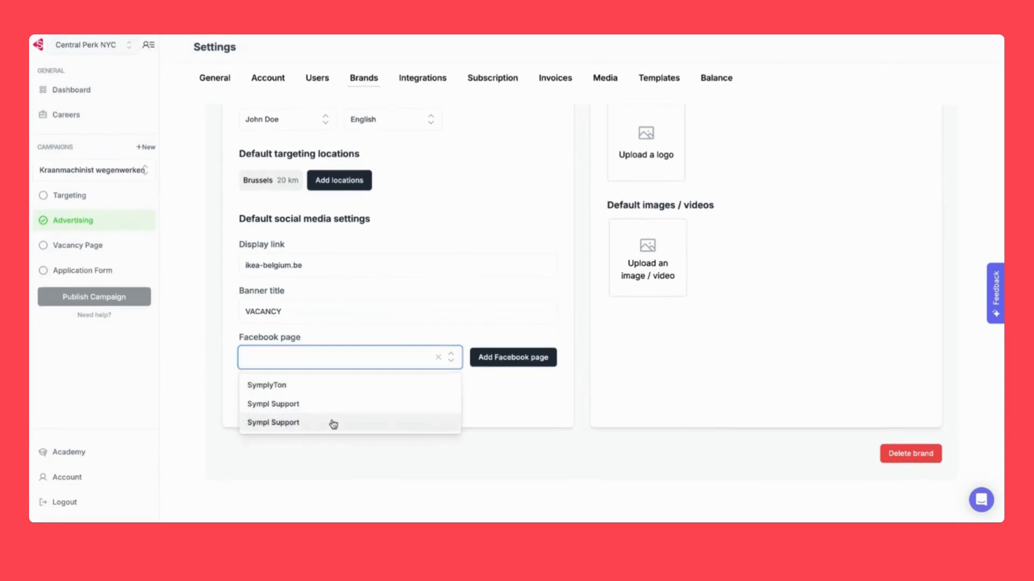
click(338, 329)
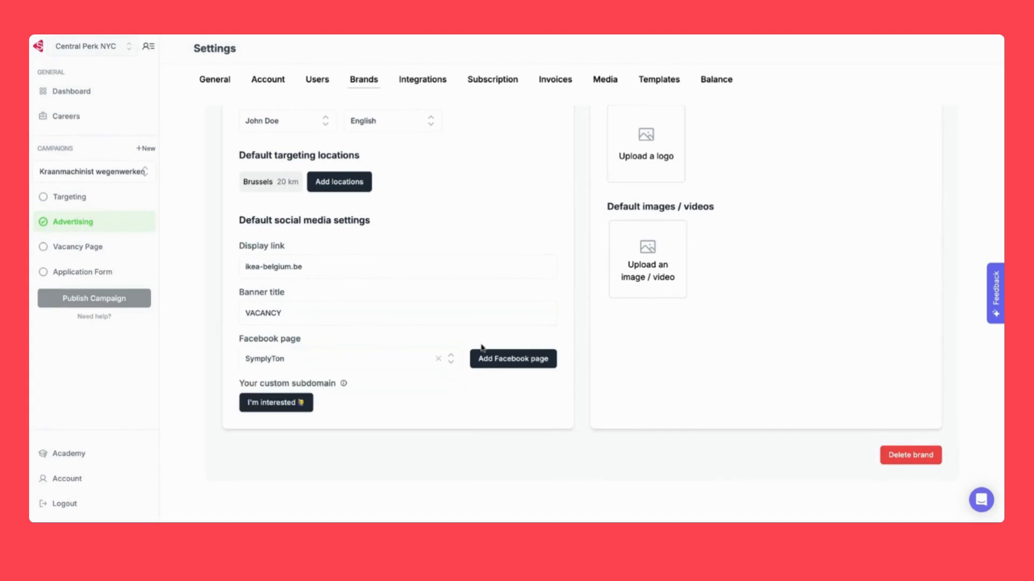
click(500, 365)
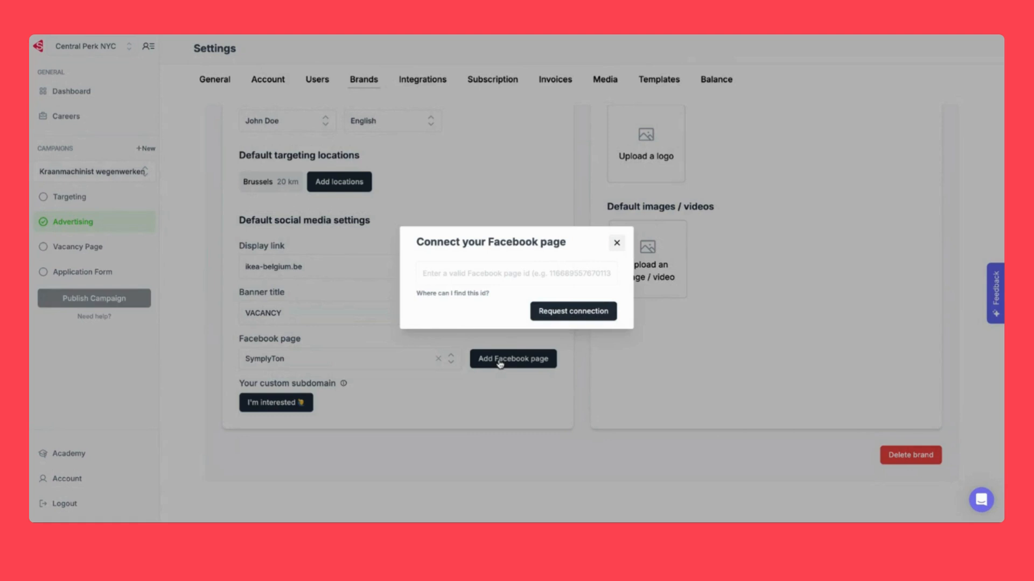
click(505, 270)
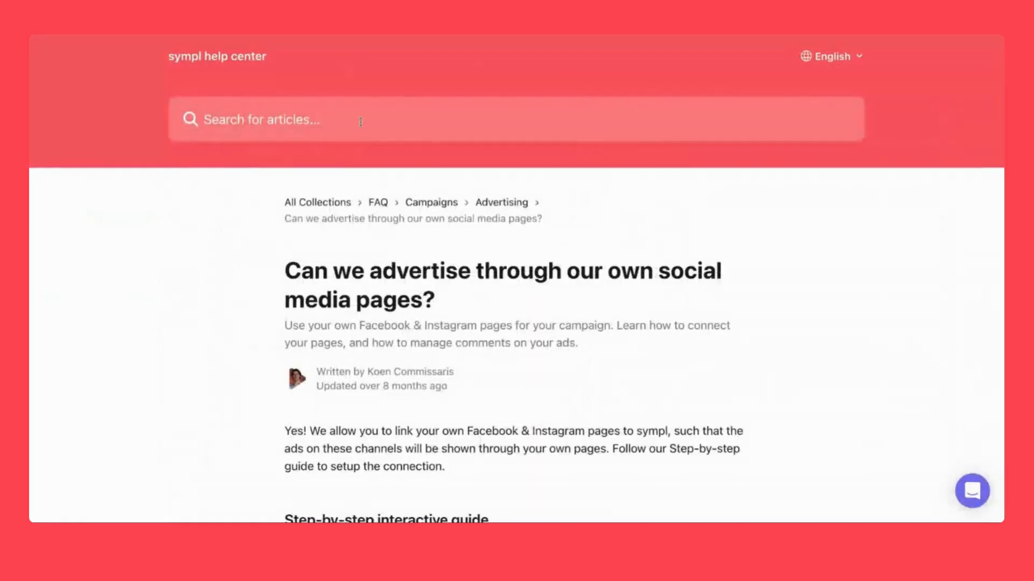
scroll(391, 246, down, 3)
scroll(391, 246, down, 1)
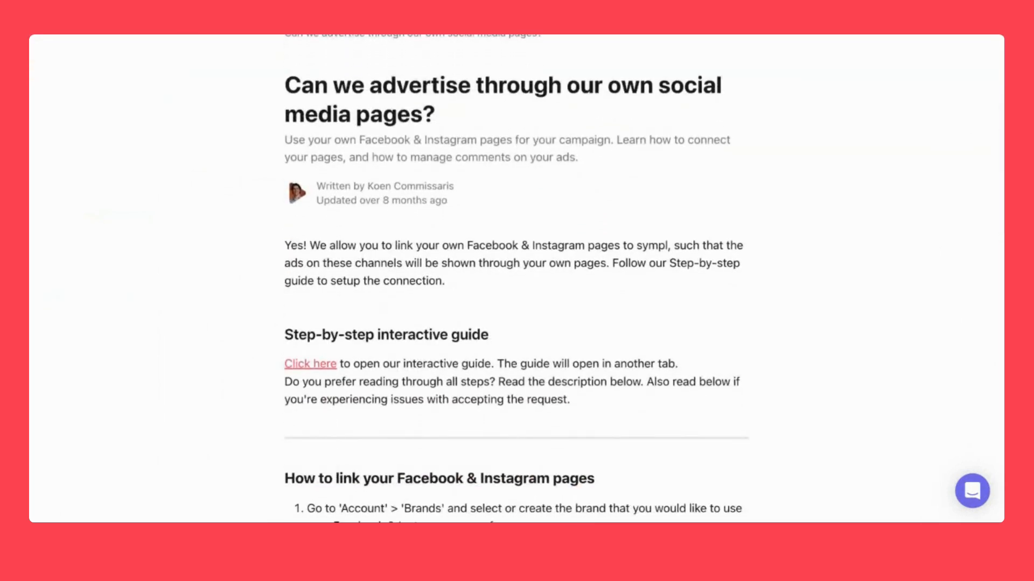
scroll(516, 278, down, 7)
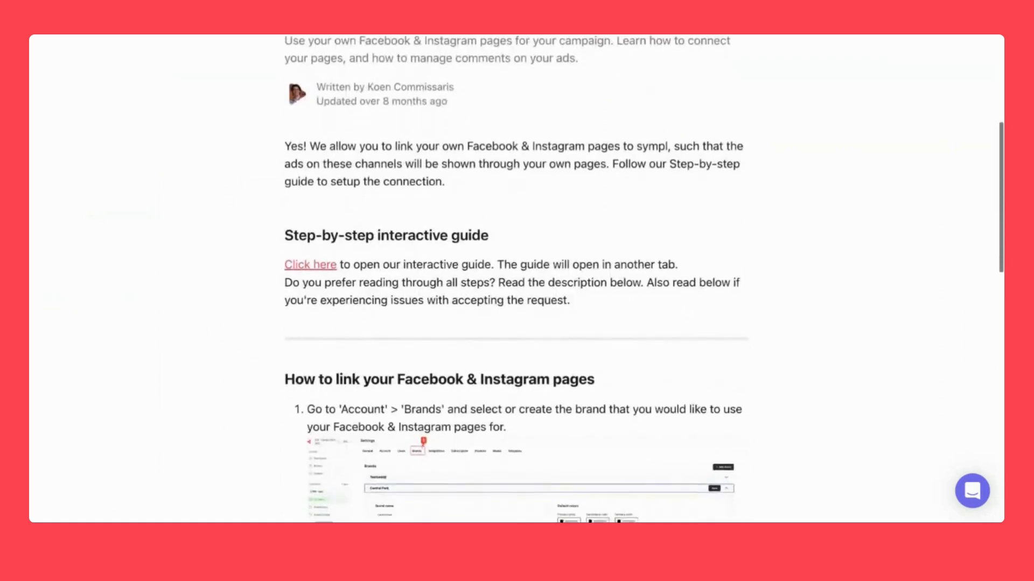
scroll(516, 278, down, 4)
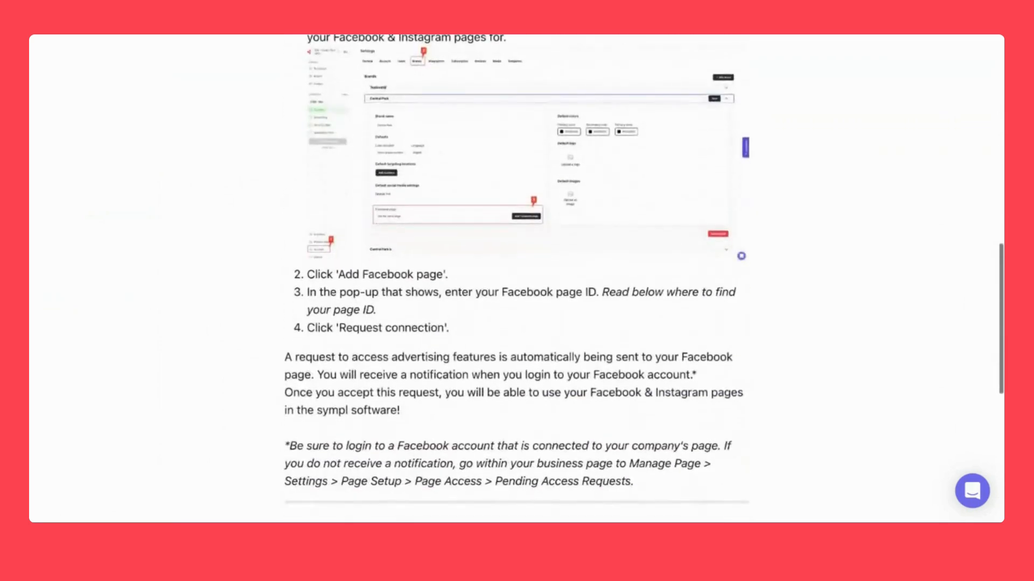
scroll(516, 278, down, 3)
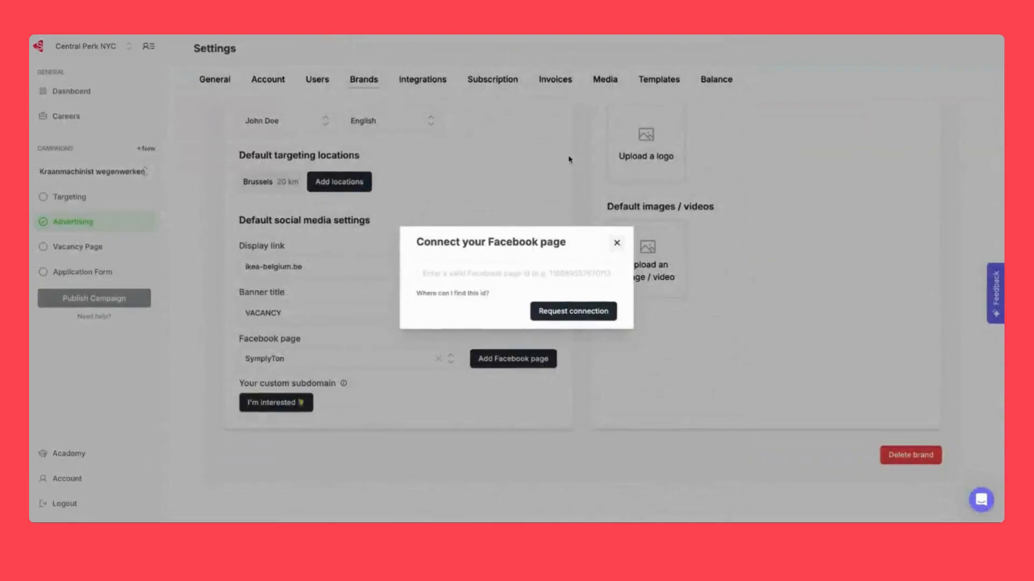
Close the Facebook page connection dialog without adding a page
click(617, 242)
scroll(448, 287, up, 3)
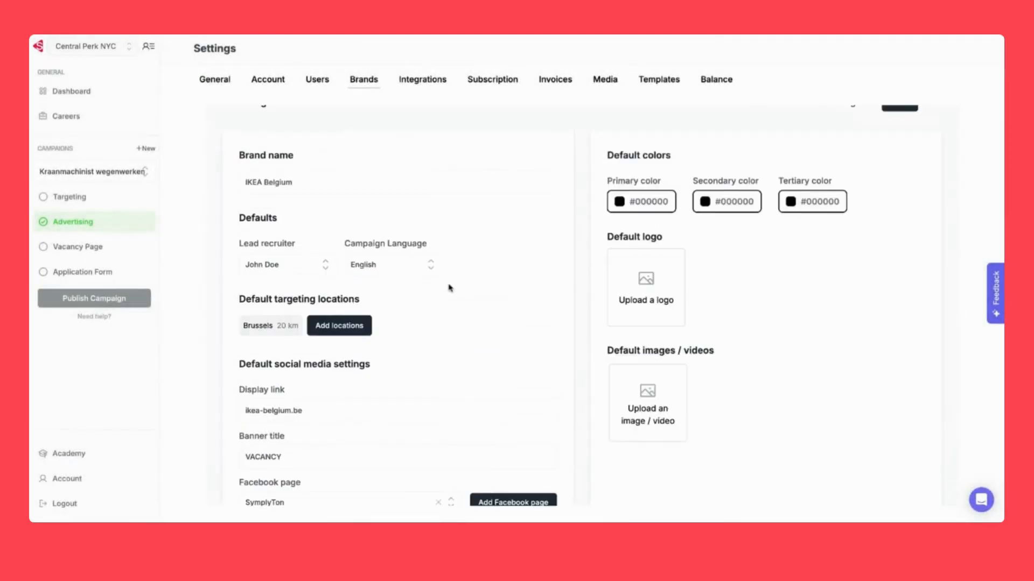
scroll(575, 275, up, 1)
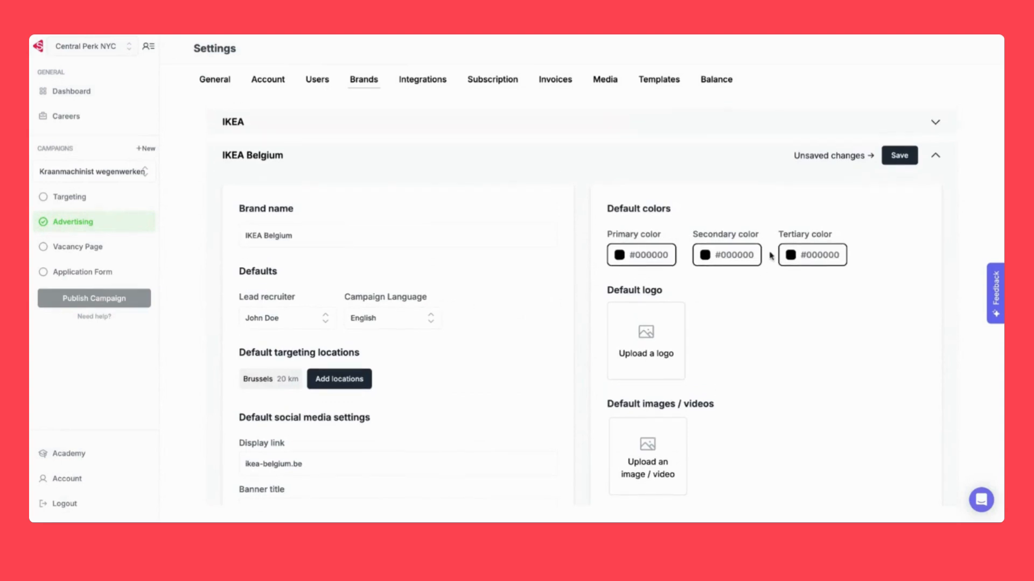
scroll(690, 371, down, 1)
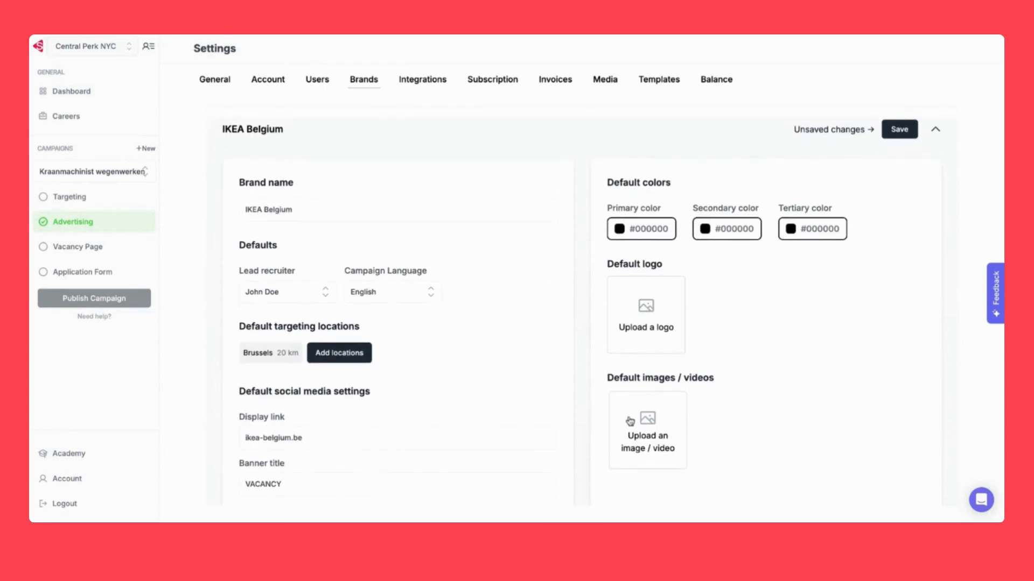
scroll(738, 404, down, 1)
Set the primary colour to blue #0058A2 and the secondary colour to yellow #FFDB00
click(650, 227)
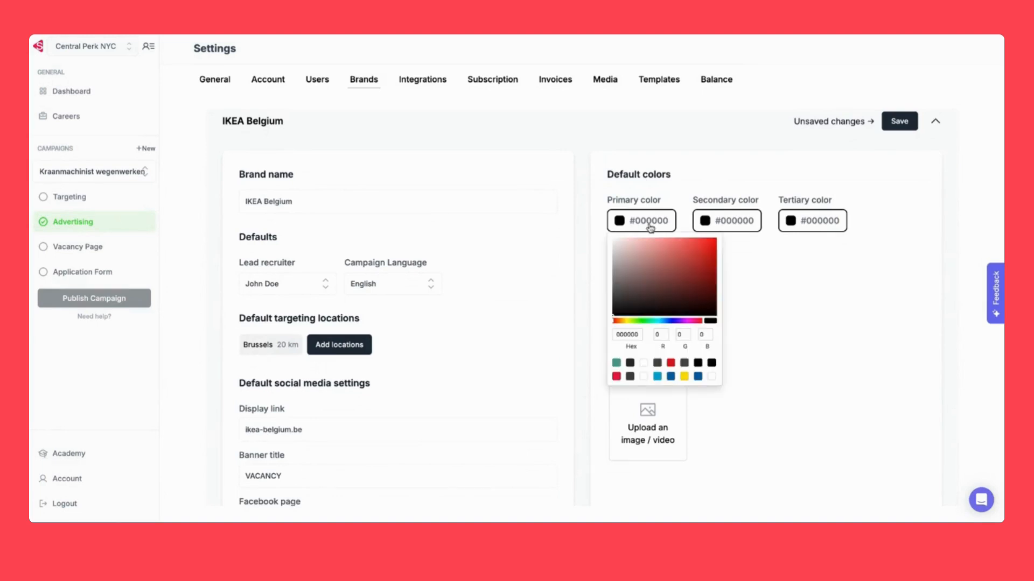
click(698, 376)
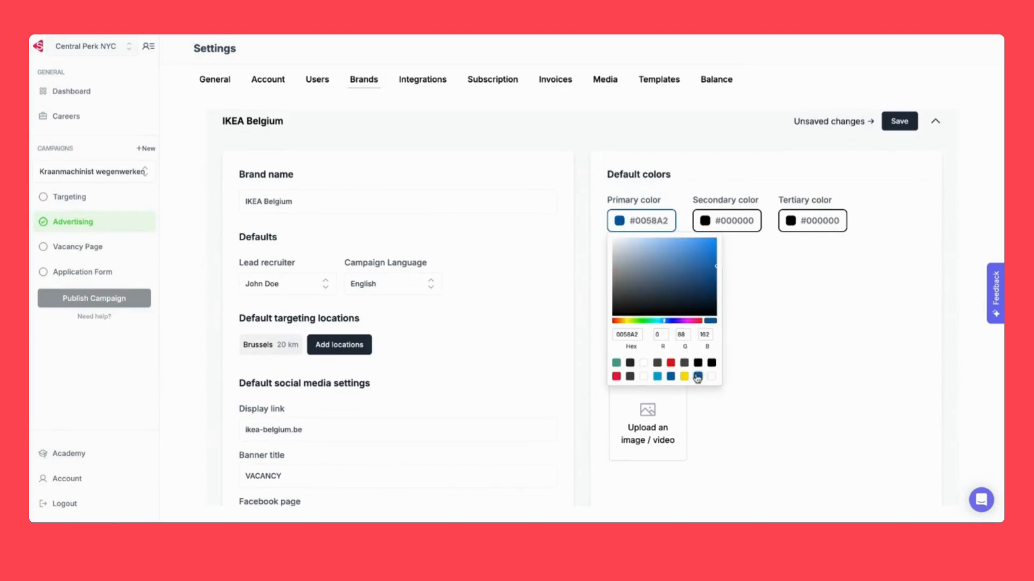
click(732, 223)
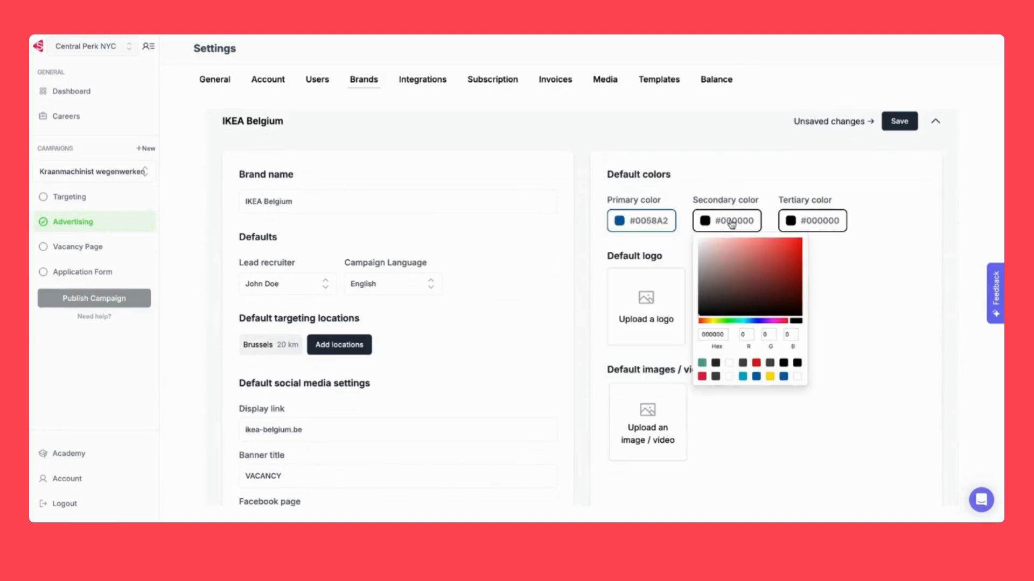
click(770, 378)
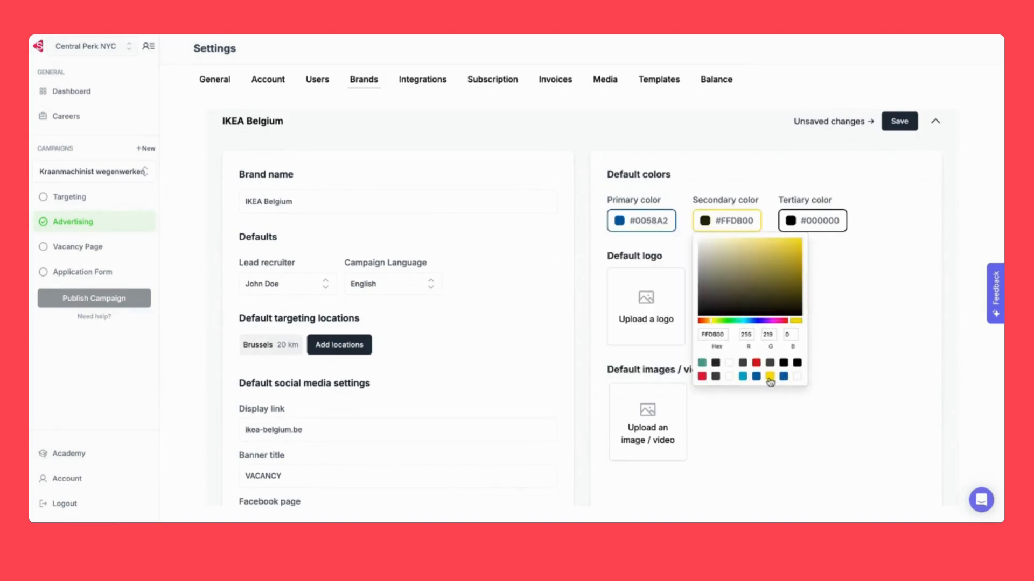
click(854, 291)
scroll(853, 291, down, 1)
Set the IKEA logo as the default logo for IKEA Belgium
click(676, 281)
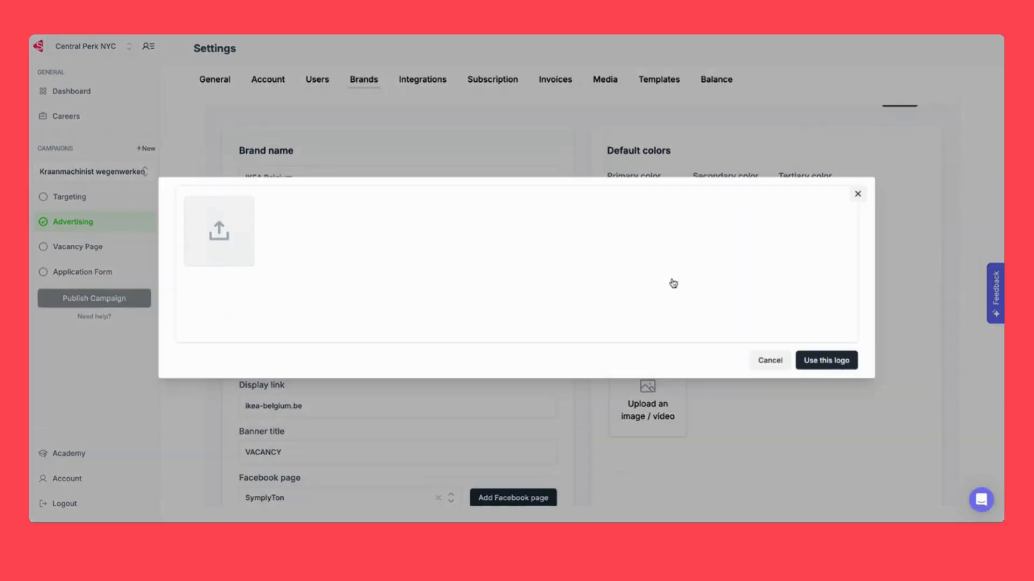
click(290, 230)
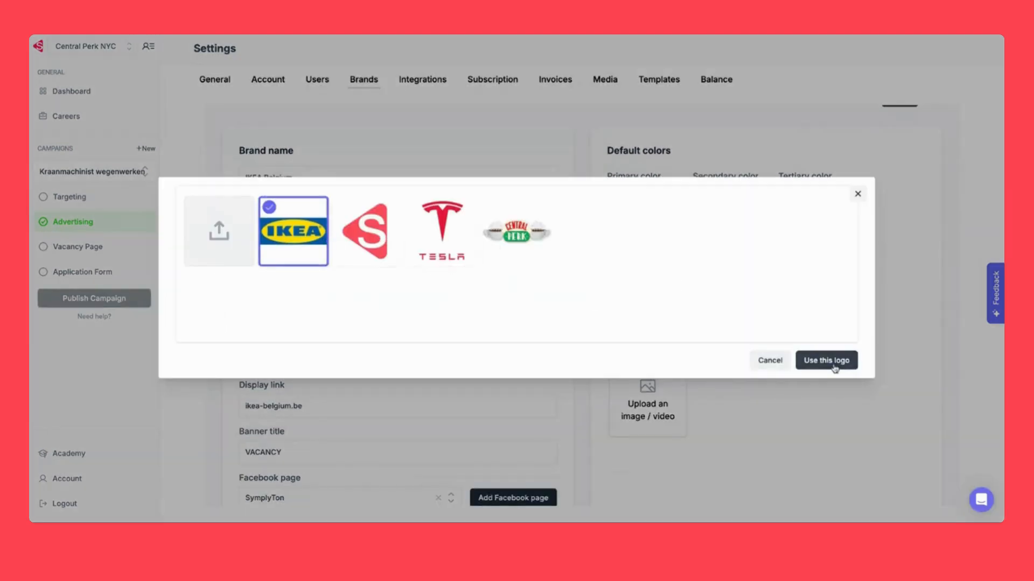
click(834, 364)
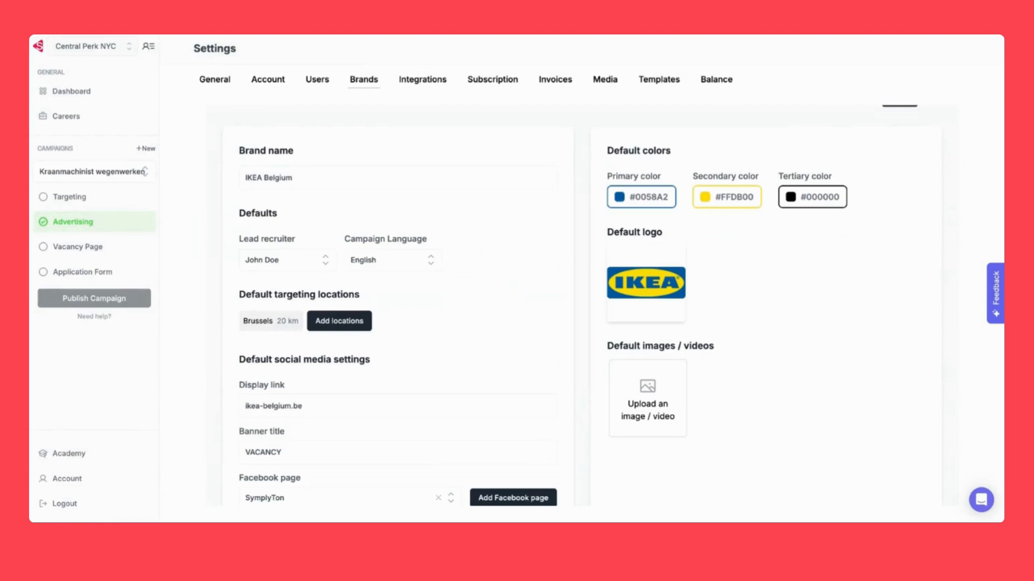
Add the stair photo and yellow-shirt image as default images, then save the brand
click(643, 421)
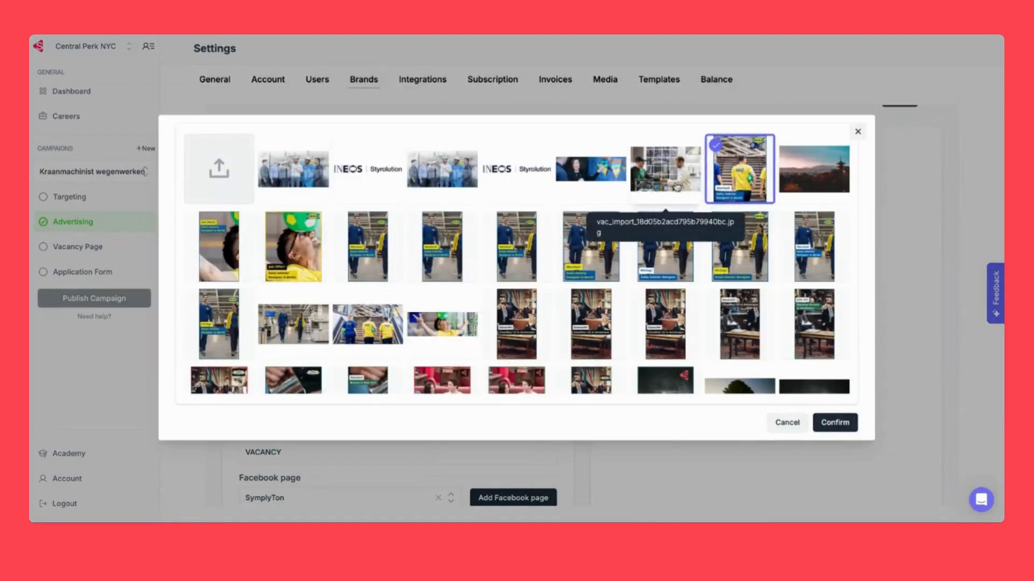
scroll(677, 265, down, 2)
click(375, 251)
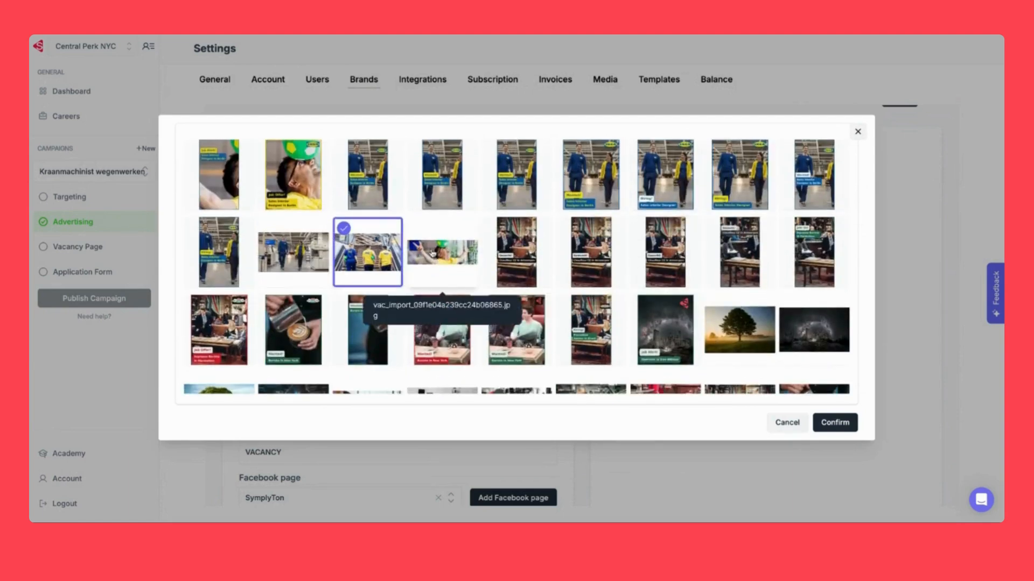
click(436, 253)
click(824, 423)
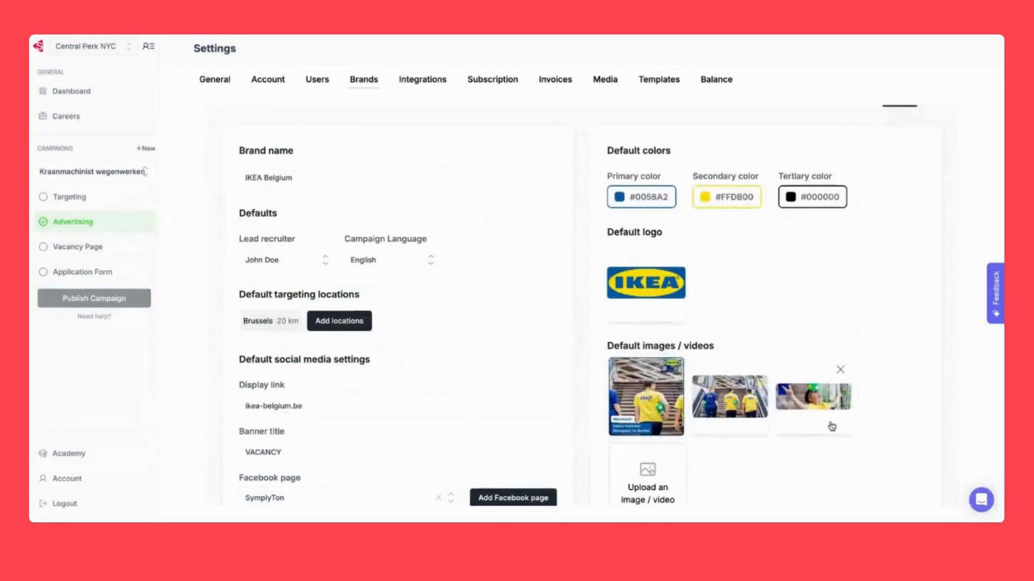
click(916, 193)
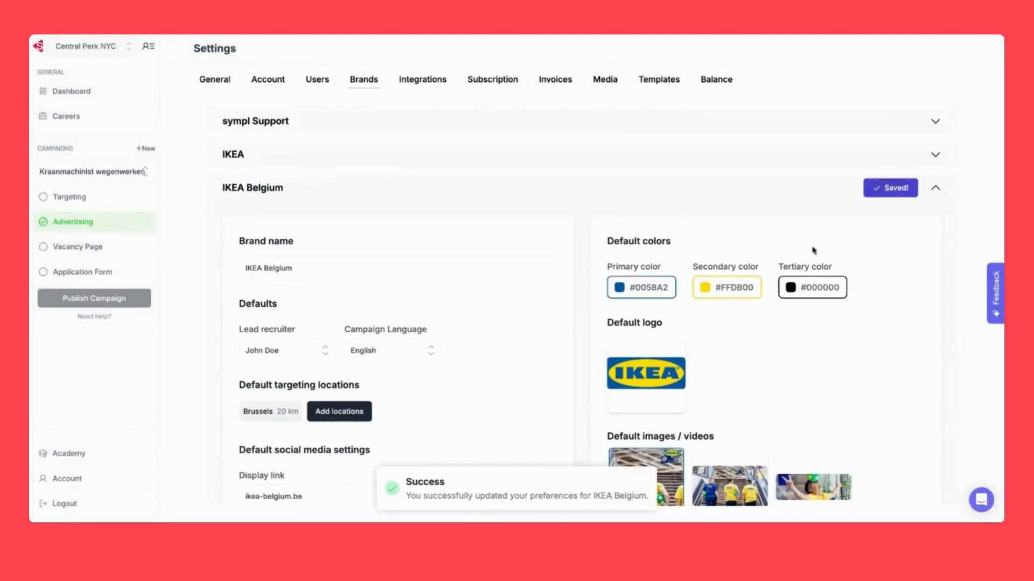
Collapse the IKEA Belgium section so the Brands page lists all five brands
scroll(761, 298, down, 1)
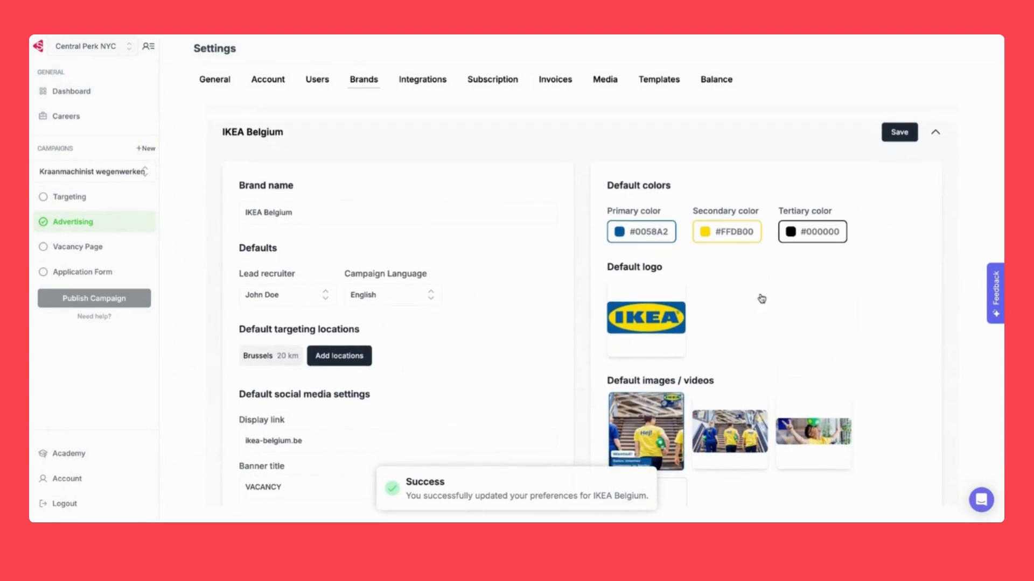
scroll(761, 298, down, 2)
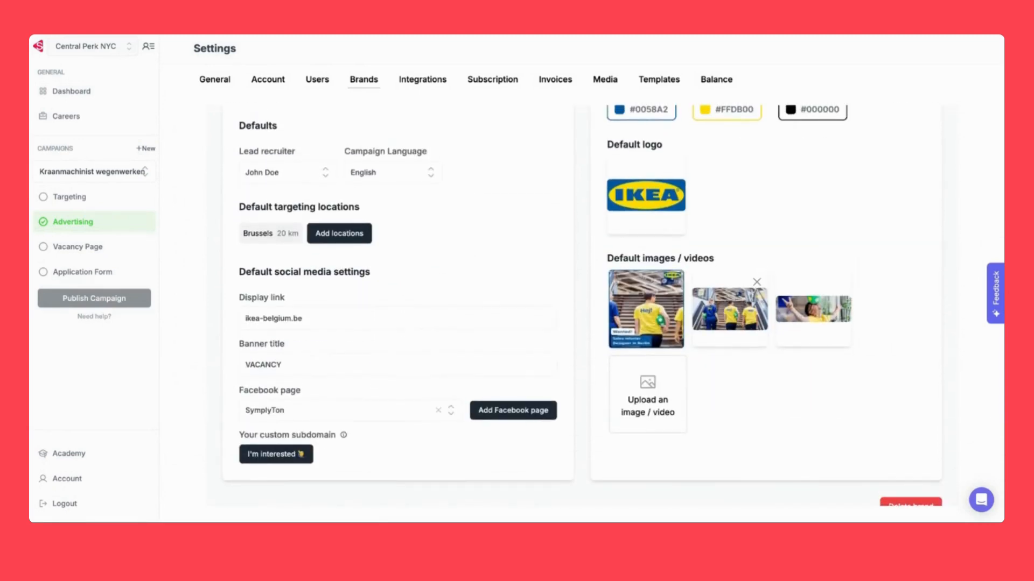
scroll(778, 189, up, 3)
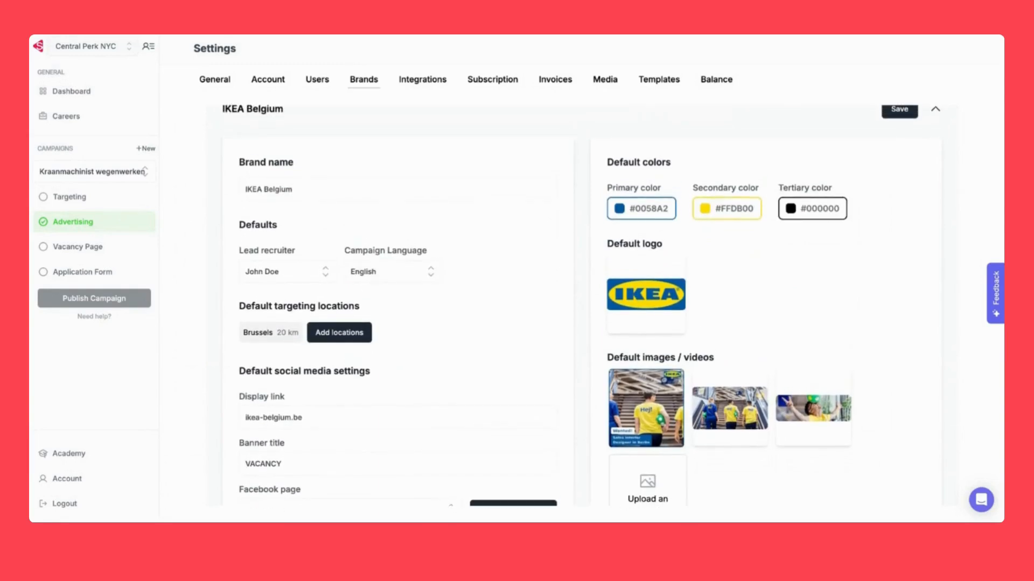
scroll(580, 305, up, 2)
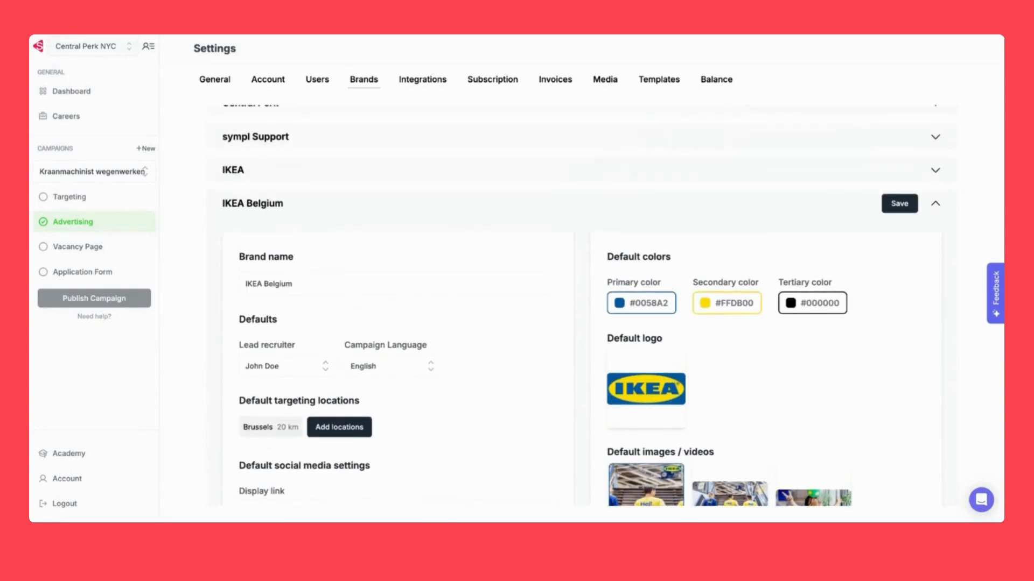
click(934, 207)
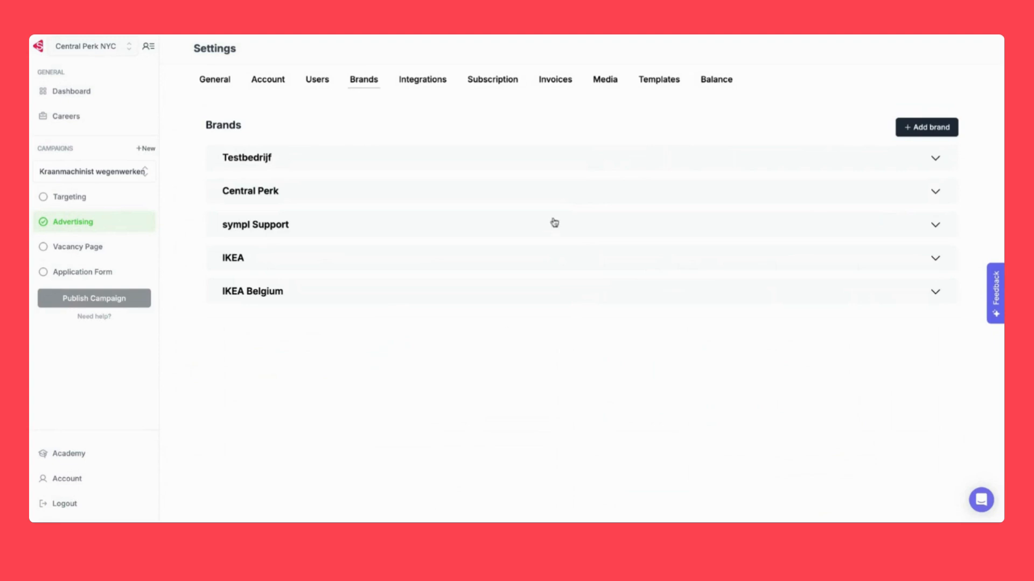
Open the Media settings page, preview the first image, then close the preview
click(604, 82)
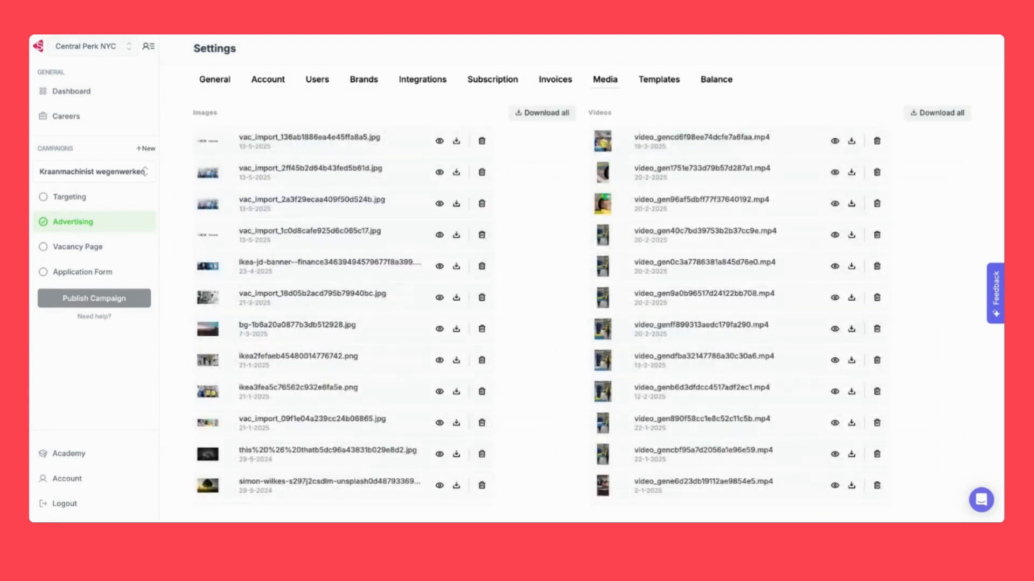
scroll(558, 250, down, 5)
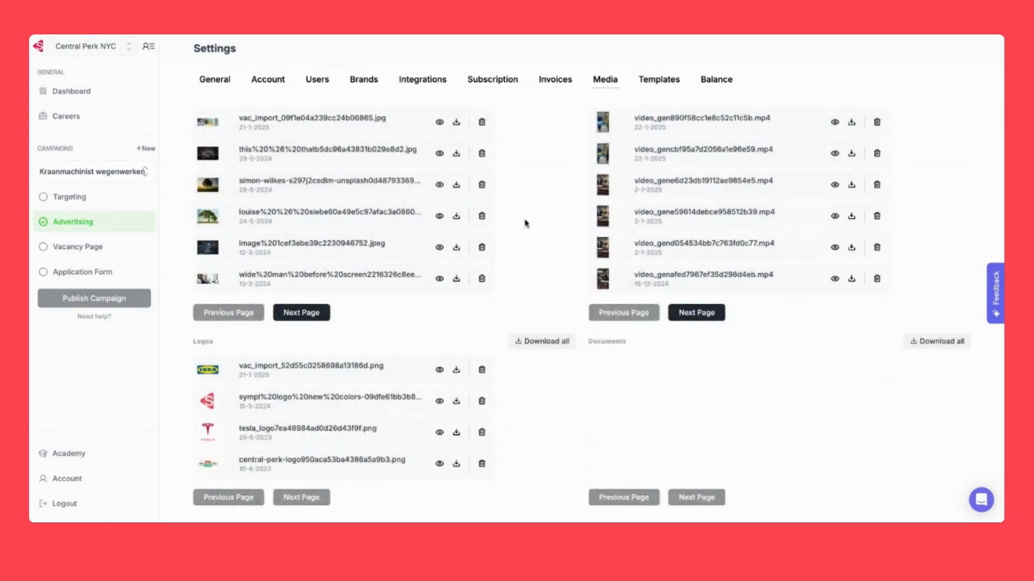
scroll(437, 121, up, 5)
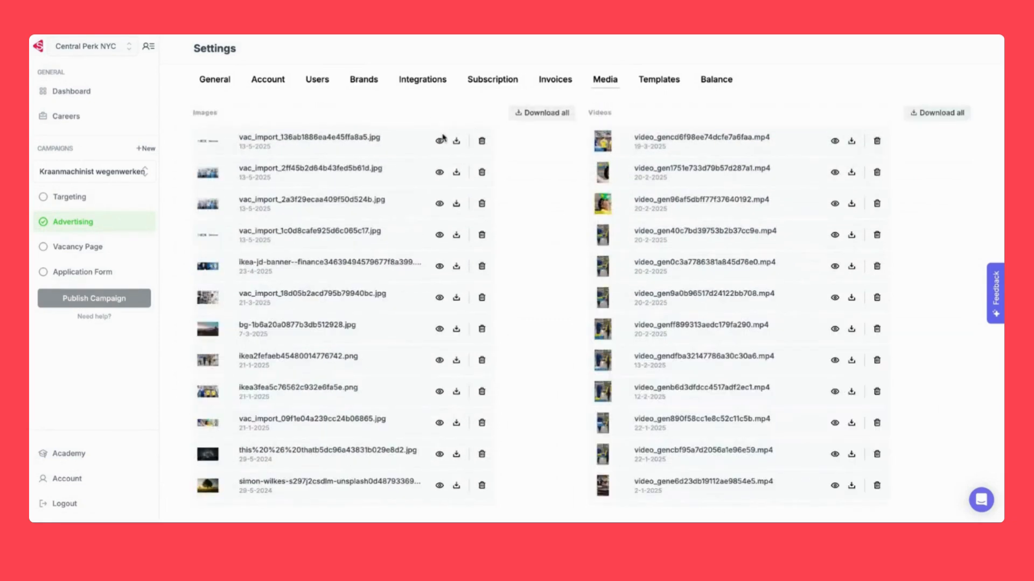
click(439, 141)
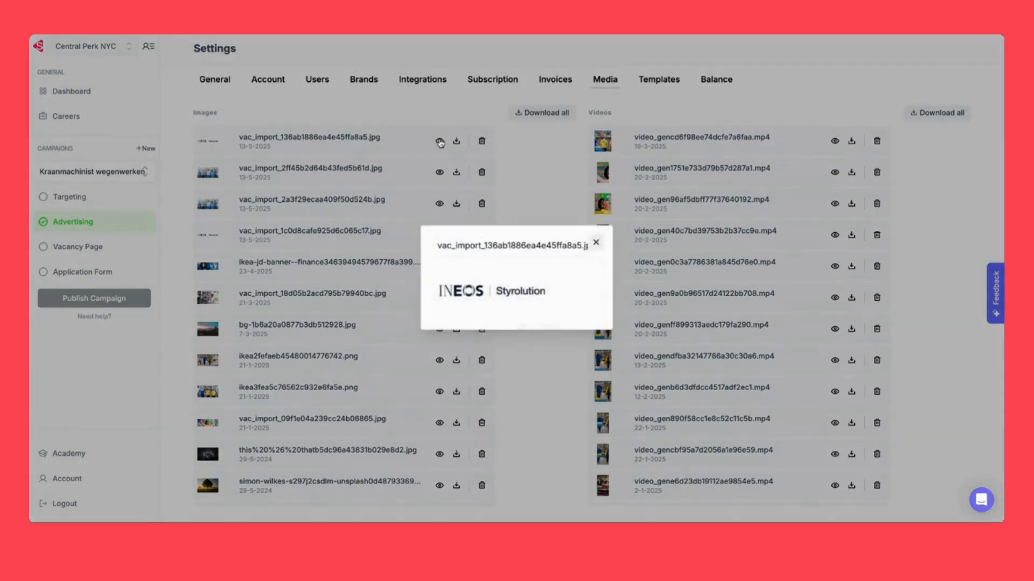
click(308, 231)
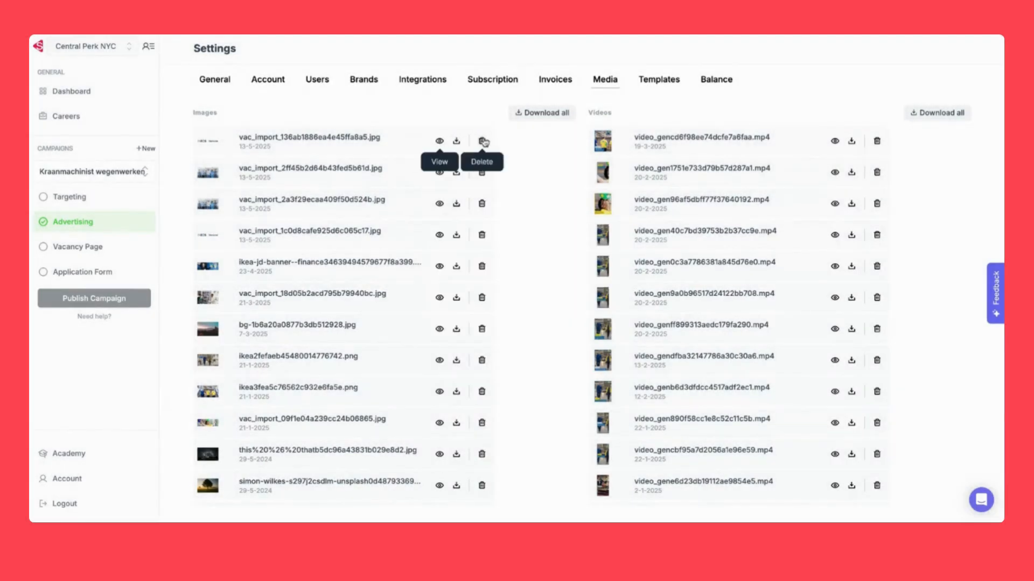
scroll(539, 393, down, 1)
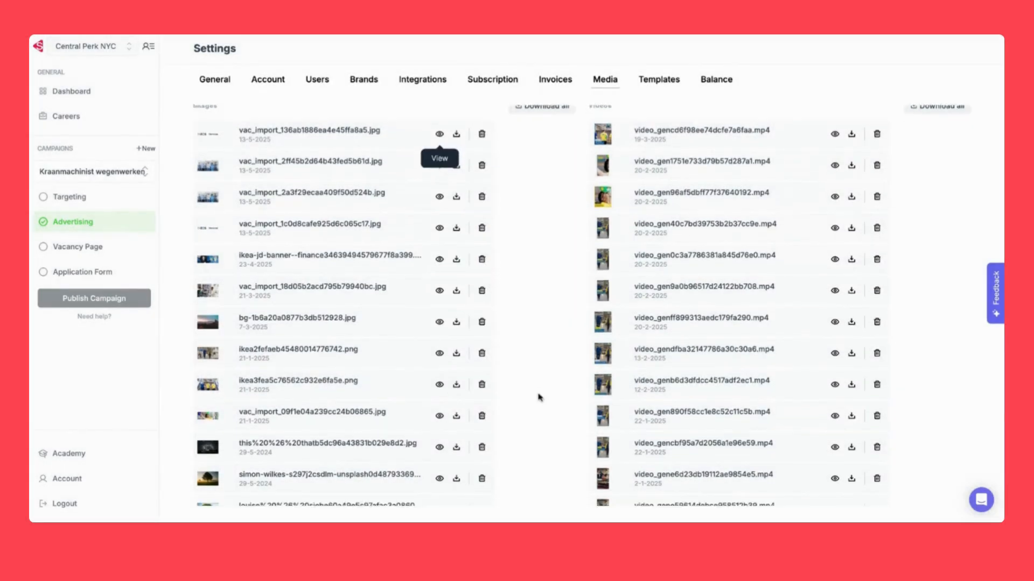
scroll(538, 398, down, 5)
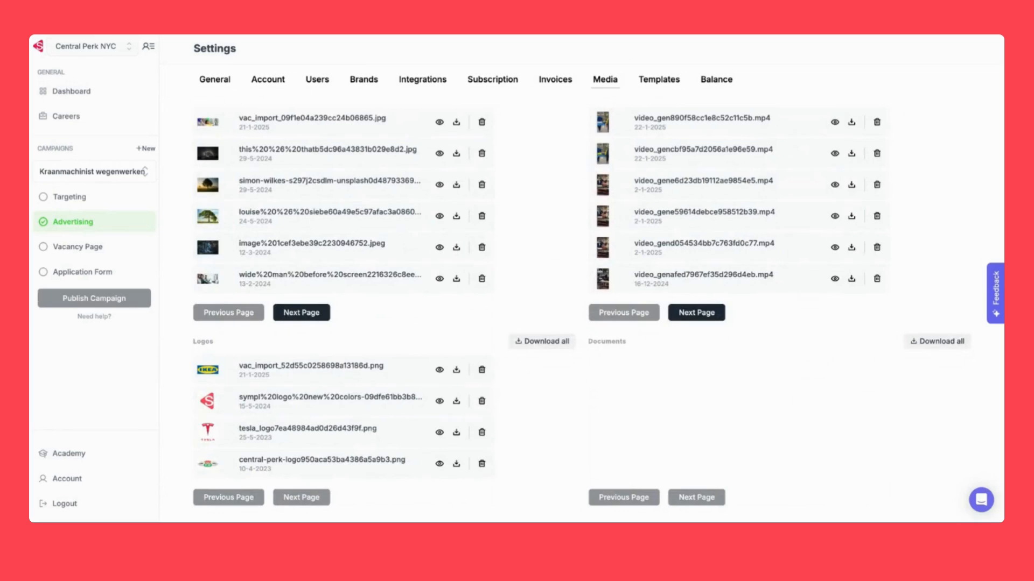
Scroll down the Media page and go to the next page of images
scroll(481, 420, up, 10)
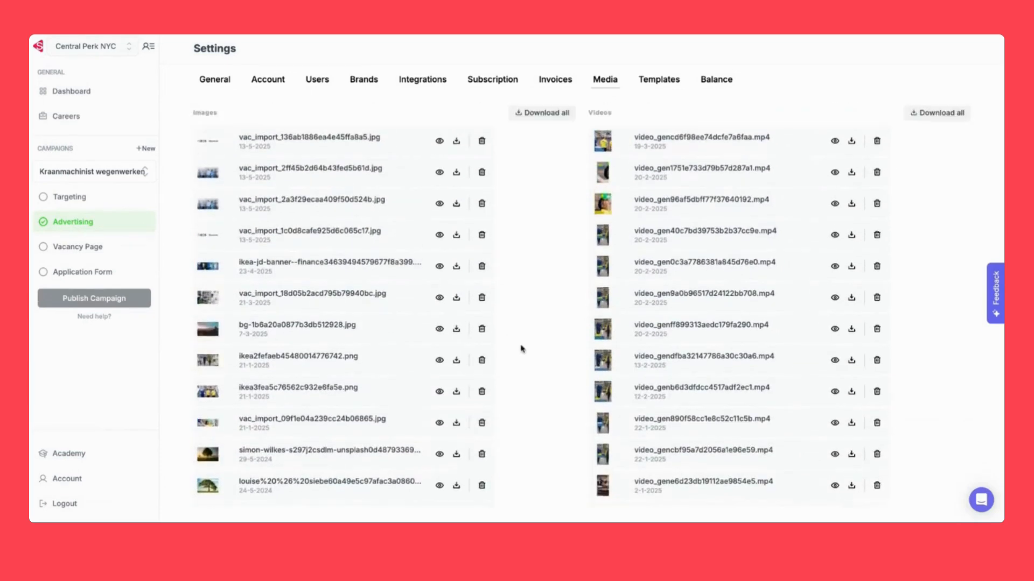
scroll(522, 349, down, 3)
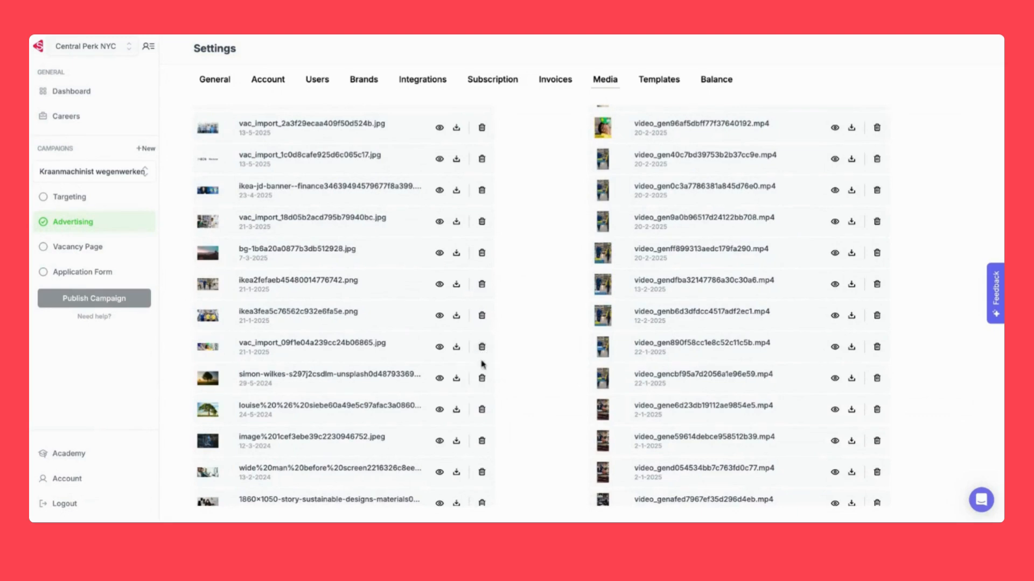
scroll(372, 430, down, 4)
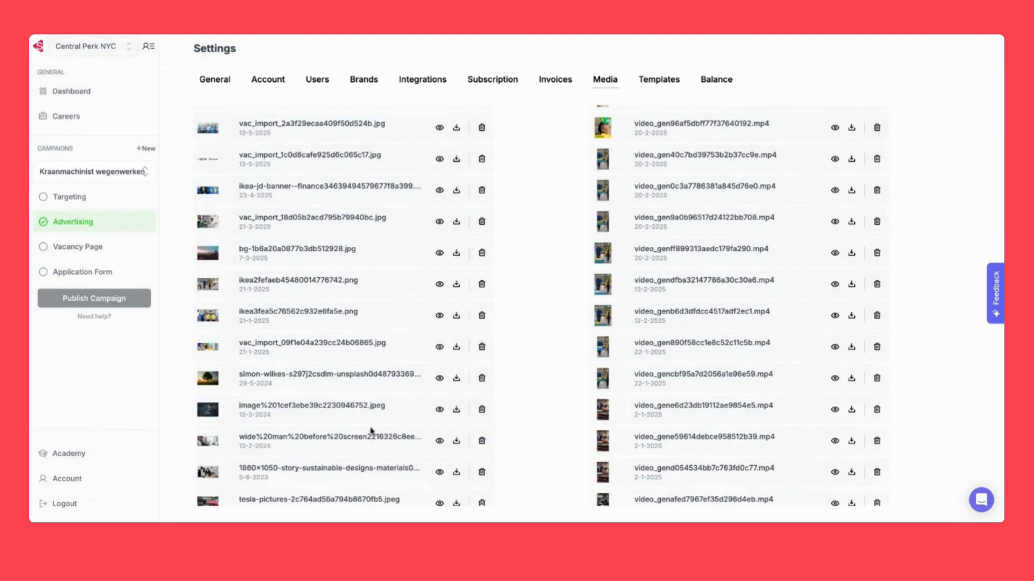
scroll(379, 422, up, 1)
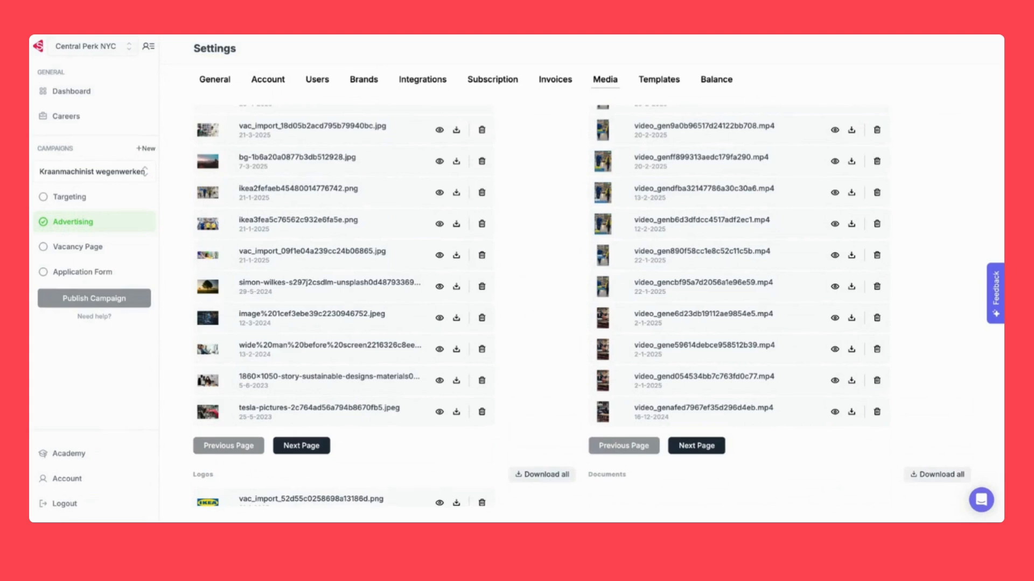
scroll(334, 438, up, 1)
scroll(333, 438, down, 2)
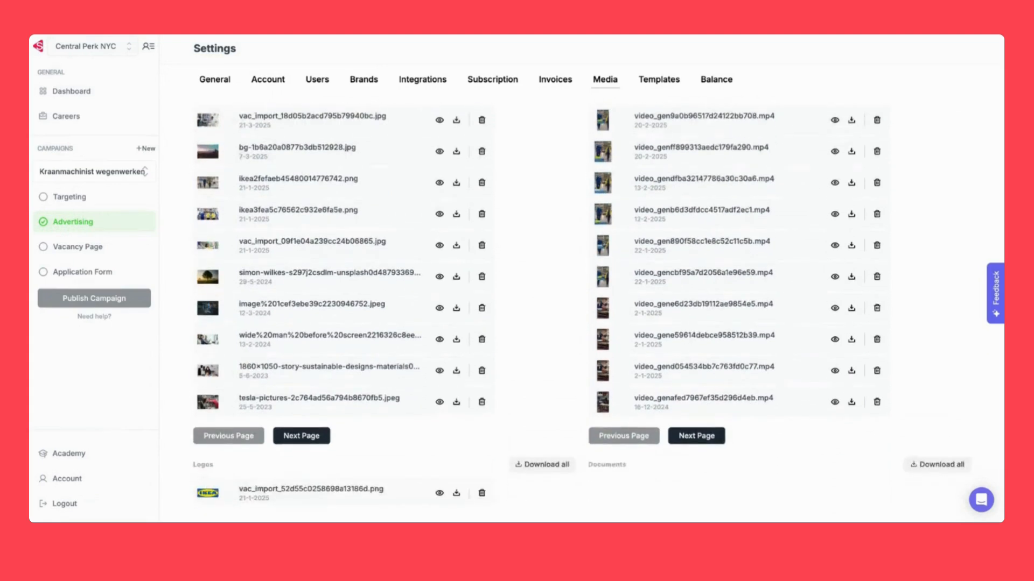
scroll(375, 418, down, 1)
scroll(375, 417, down, 1)
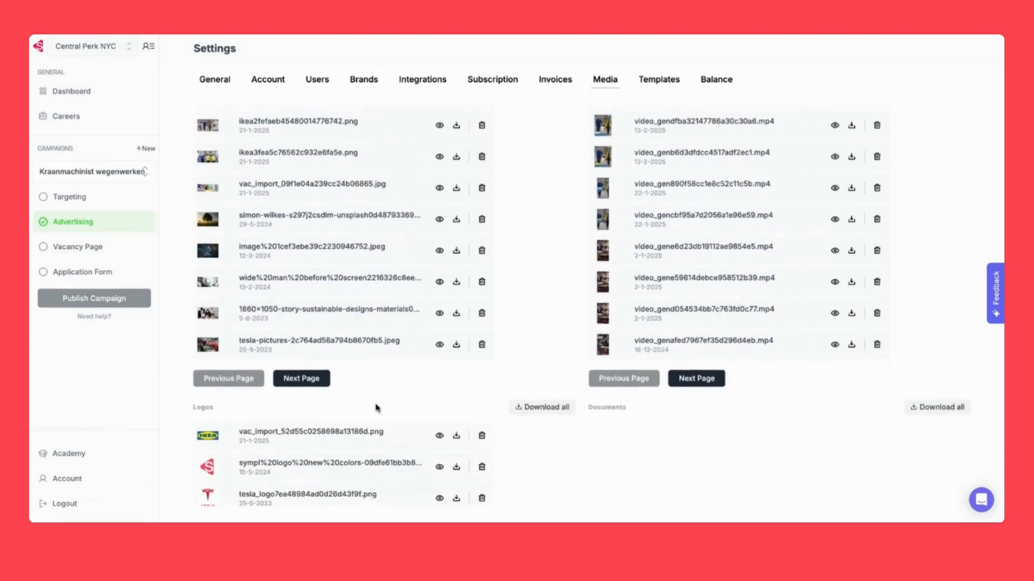
click(306, 378)
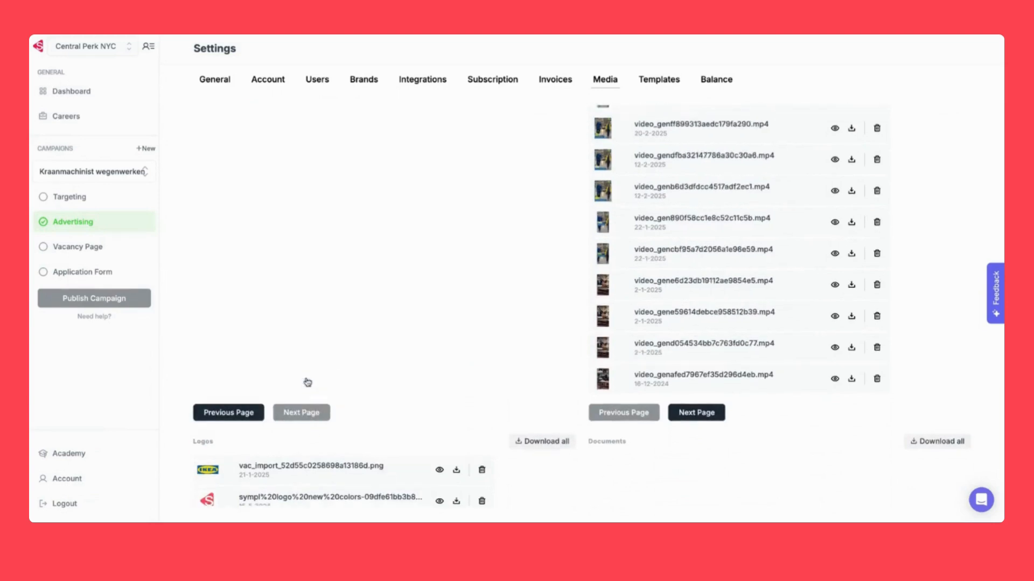
Browse the second image page, down to hoe-word-ik-een-barista.jpeg
scroll(581, 305, down, 1)
scroll(582, 305, up, 1)
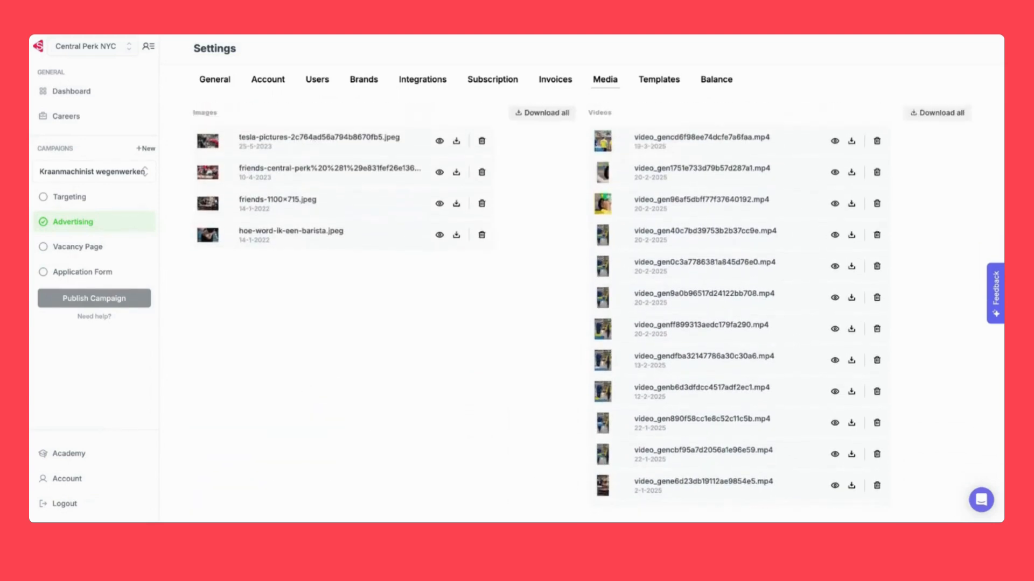
scroll(582, 305, down, 1)
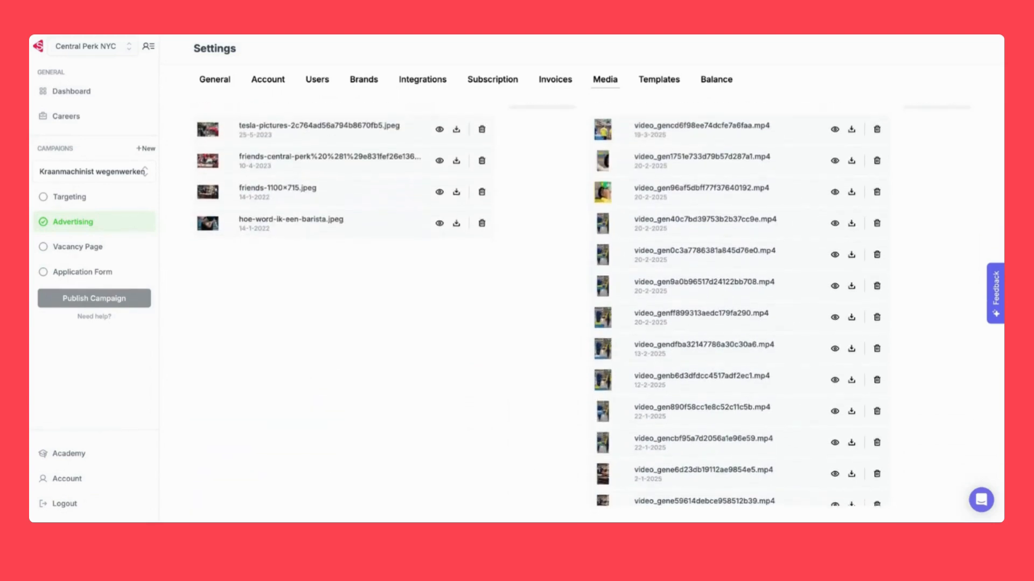
scroll(581, 305, up, 1)
scroll(363, 254, down, 5)
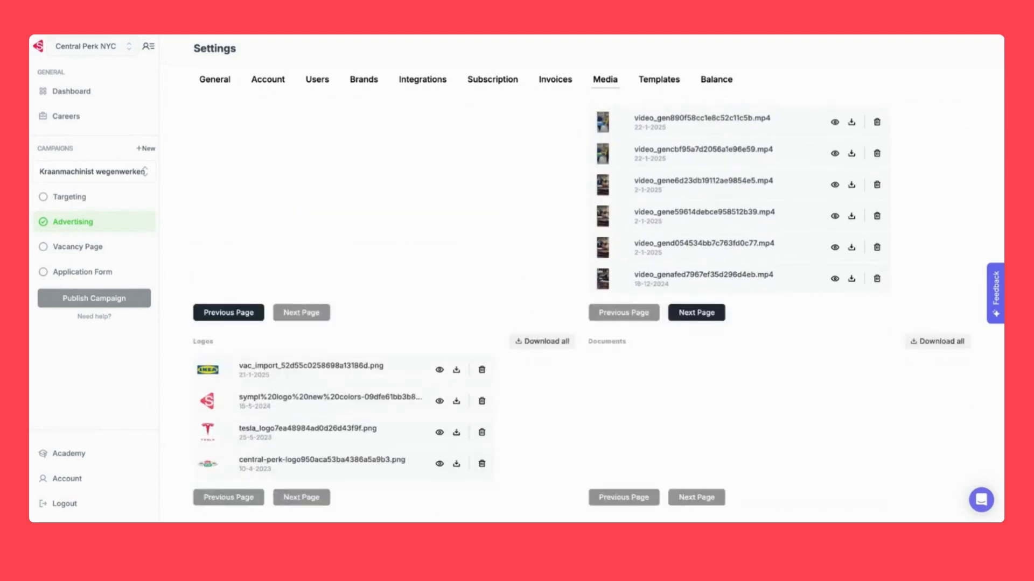
scroll(396, 212, up, 5)
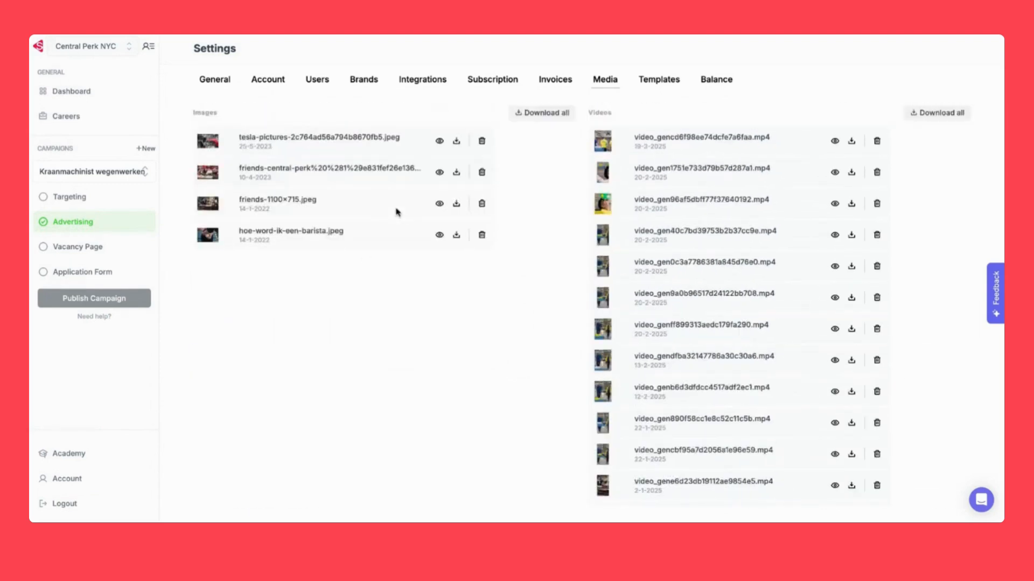